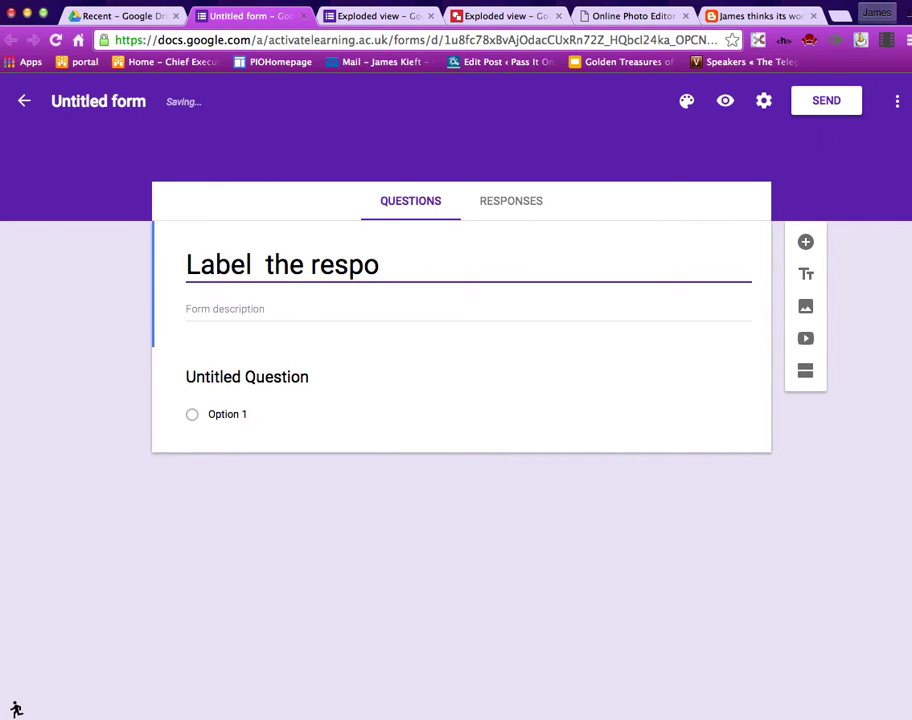
Correct the form title to 'Label the diagram', removing the extra space.
{"action": "key", "text": "BackSpace"}
{"action": "type", "text": "ri"}
{"action": "key", "text": "BackSpace"}
{"action": "key", "text": "BackSpace"}
{"action": "key", "text": "BackSpace"}
{"action": "key", "text": "BackSpace"}
{"action": "key", "text": "BackSpace"}
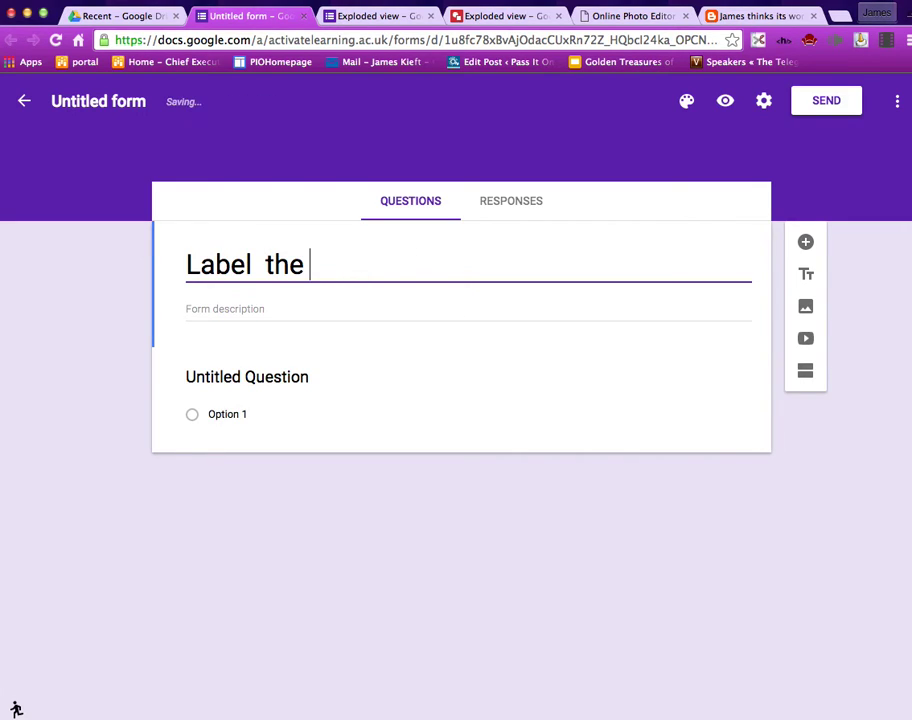
{"action": "type", "text": "diagram"}
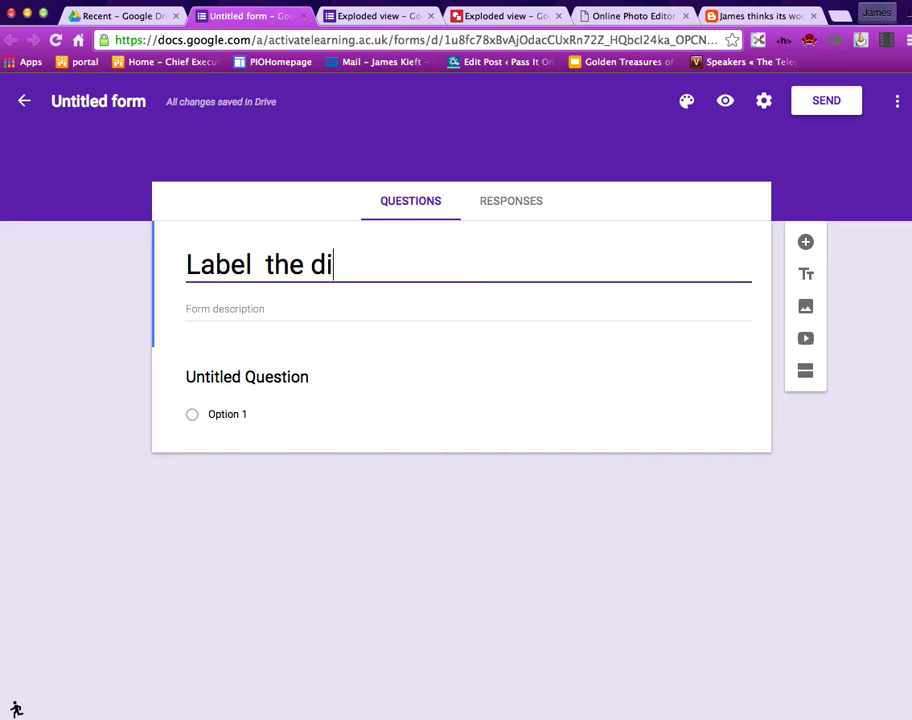
{"action": "left_click", "coordinate": [262, 266]}
{"action": "key", "text": "BackSpace"}
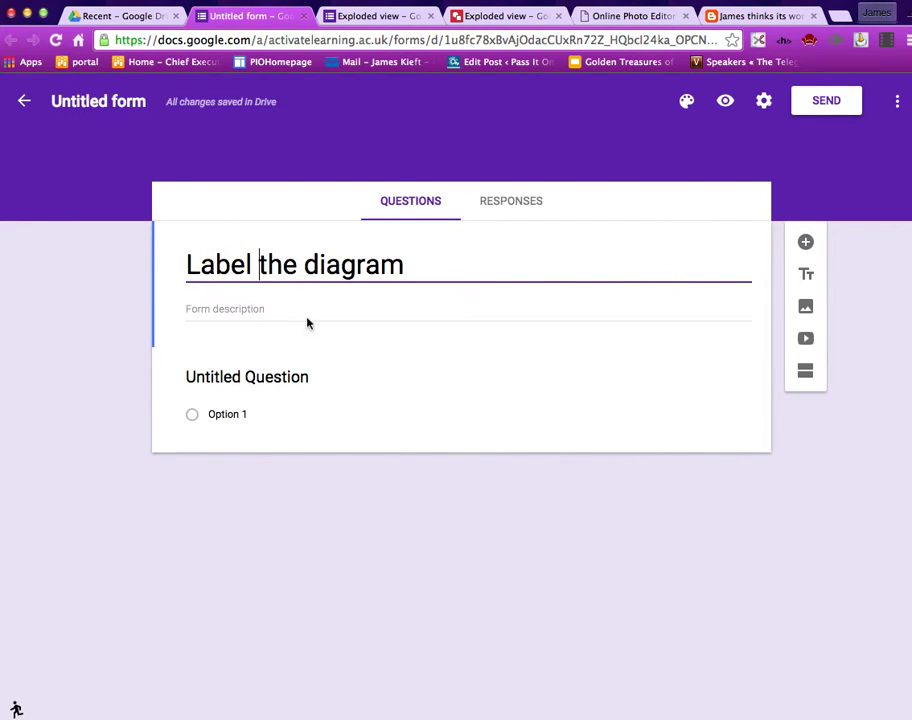
Insert labeled_diagram_lungsrespirato.png into the form as an image titled Lungs.
{"action": "left_click", "coordinate": [806, 308]}
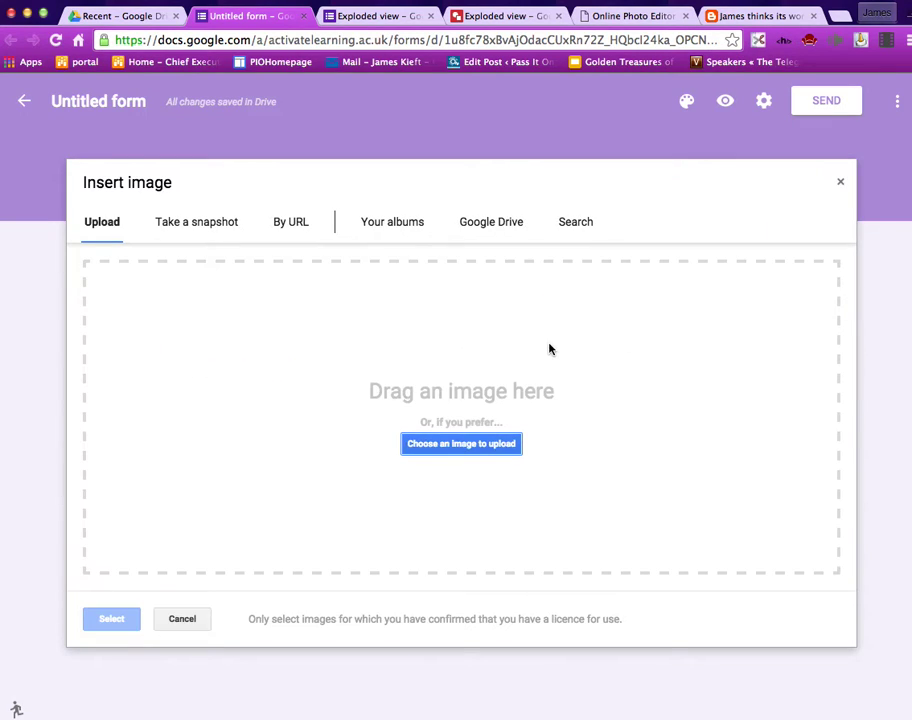
{"action": "left_click", "coordinate": [464, 445]}
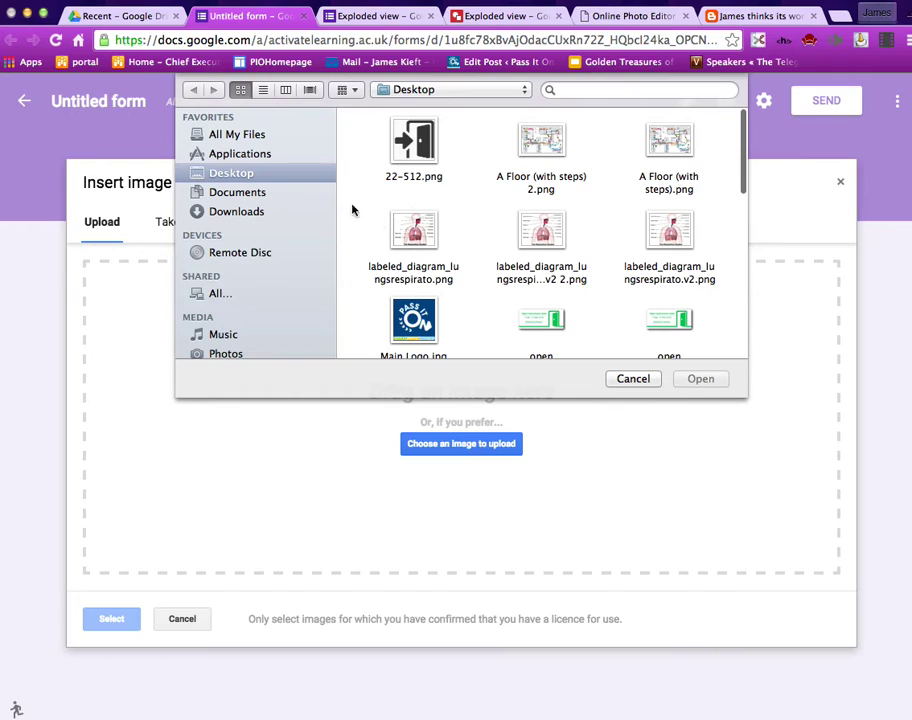
{"action": "left_click", "coordinate": [400, 226]}
{"action": "left_click", "coordinate": [702, 379]}
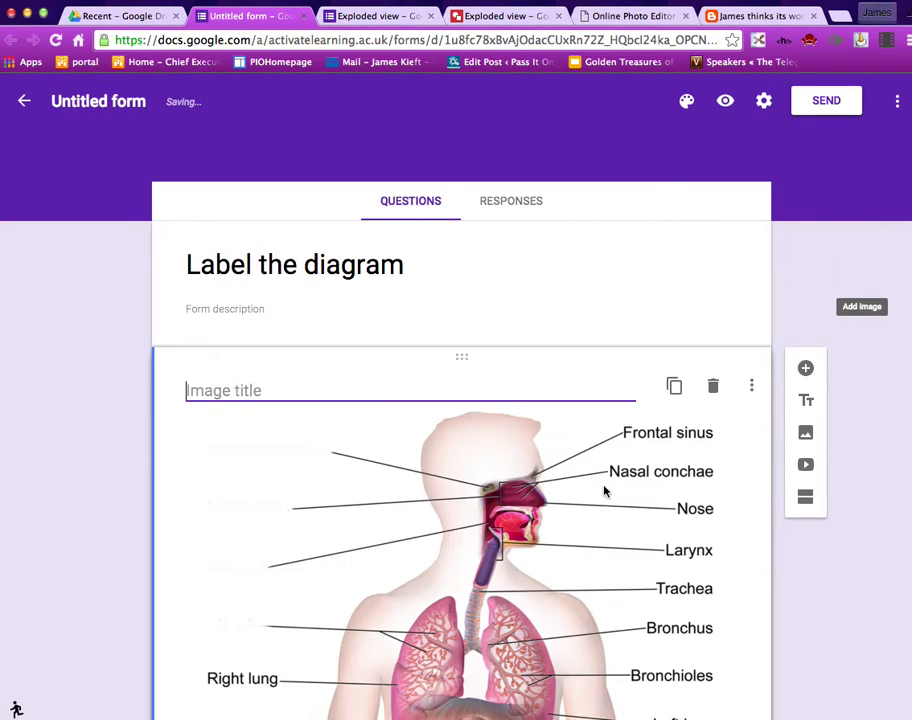
{"action": "scroll", "coordinate": [362, 476], "scroll_direction": "down", "scroll_amount": 1}
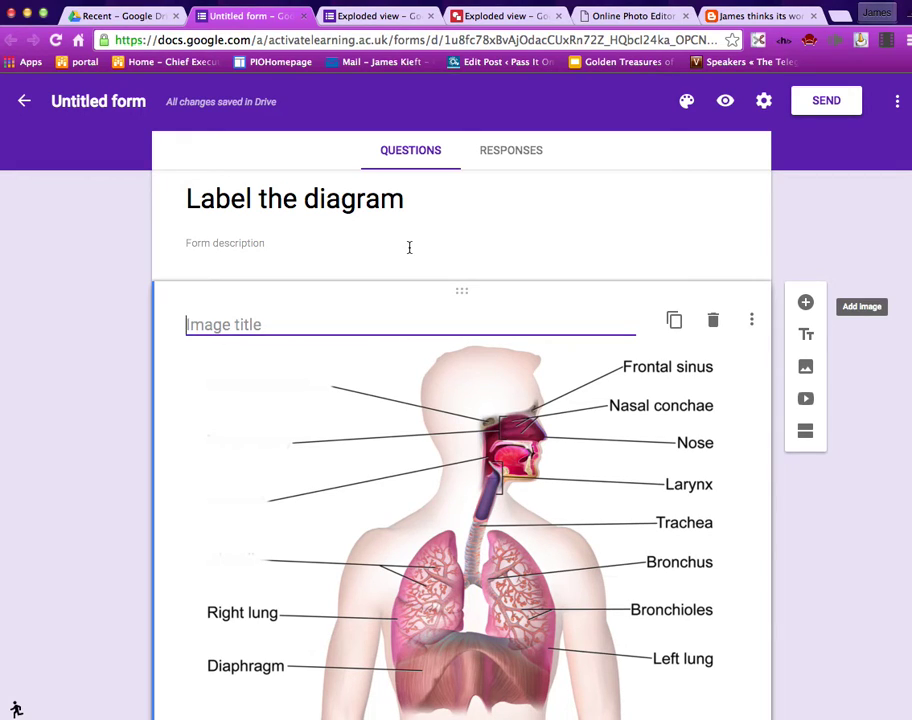
{"action": "type", "text": "Lungs"}
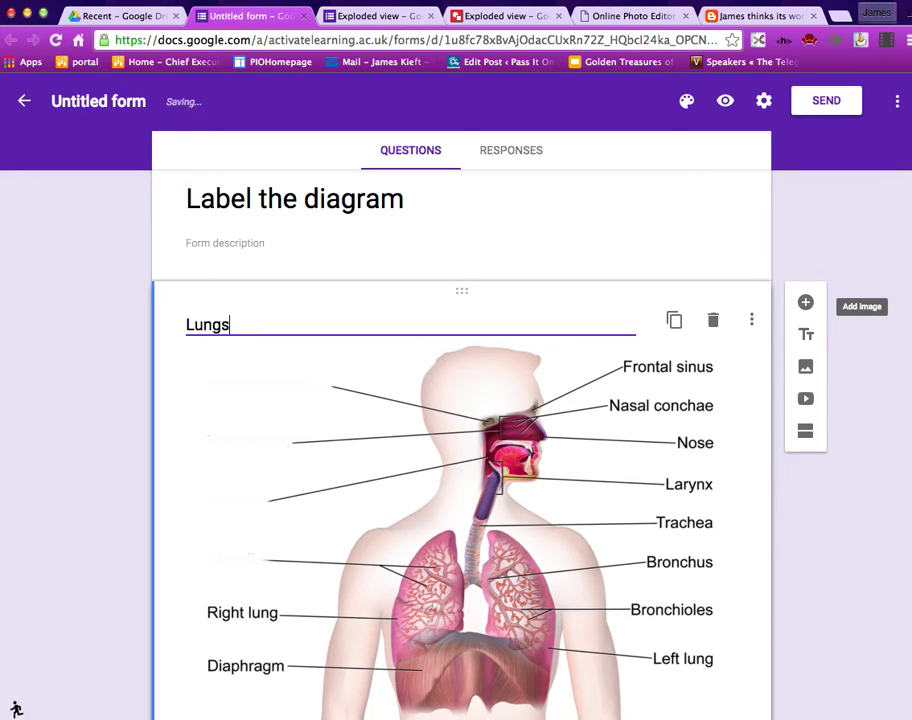
{"action": "left_click", "coordinate": [660, 248]}
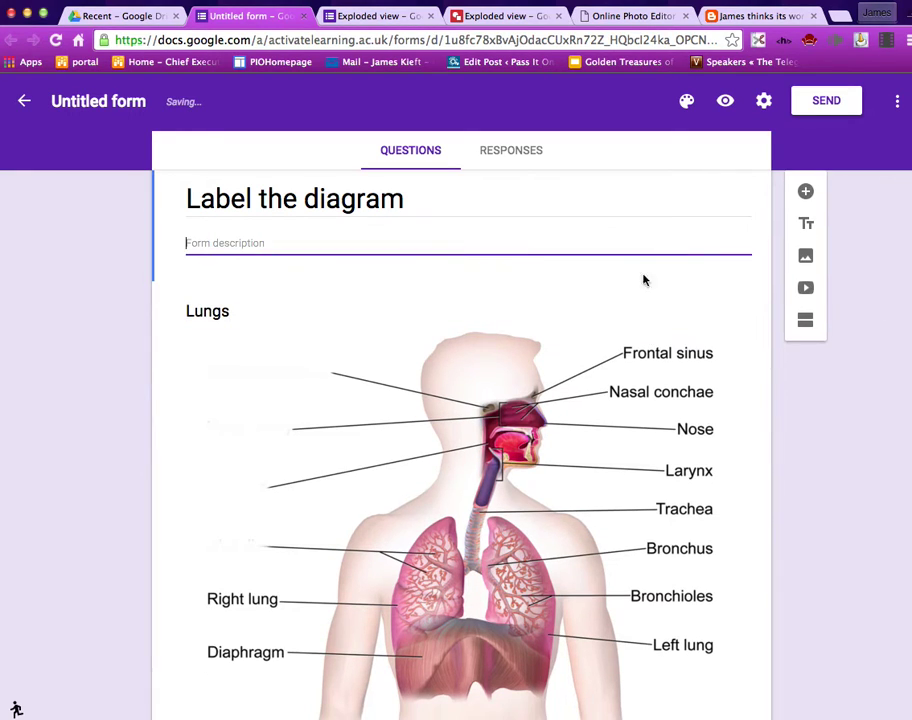
{"action": "scroll", "coordinate": [348, 404], "scroll_direction": "down", "scroll_amount": 1}
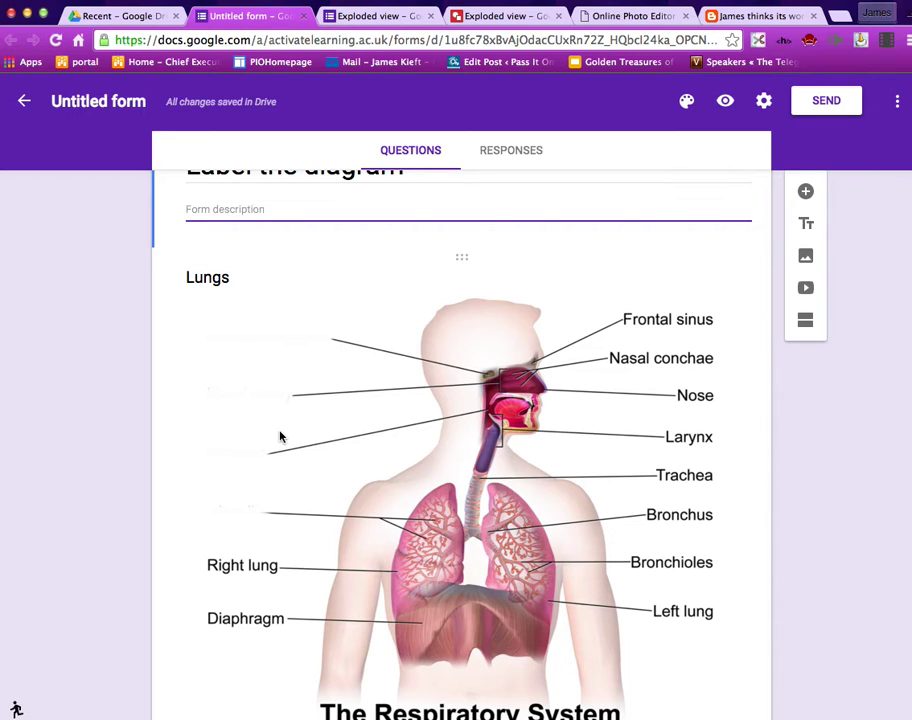
{"action": "scroll", "coordinate": [454, 300], "scroll_direction": "up", "scroll_amount": 1}
In Pixlr, add a black letter A at the diagram's top blank label line.
{"action": "left_click", "coordinate": [617, 17]}
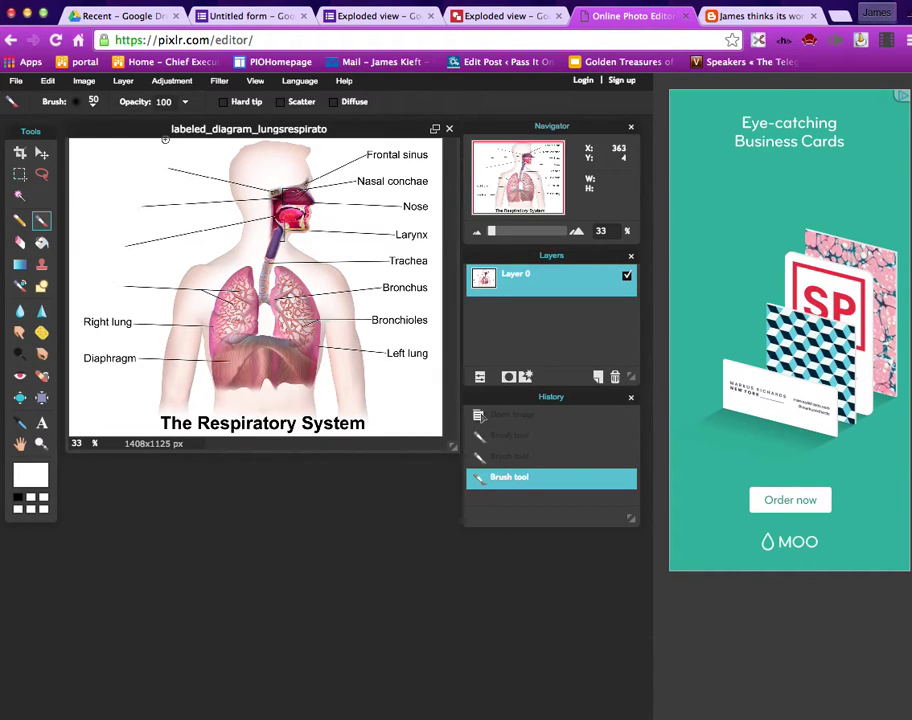
{"action": "left_click", "coordinate": [41, 423]}
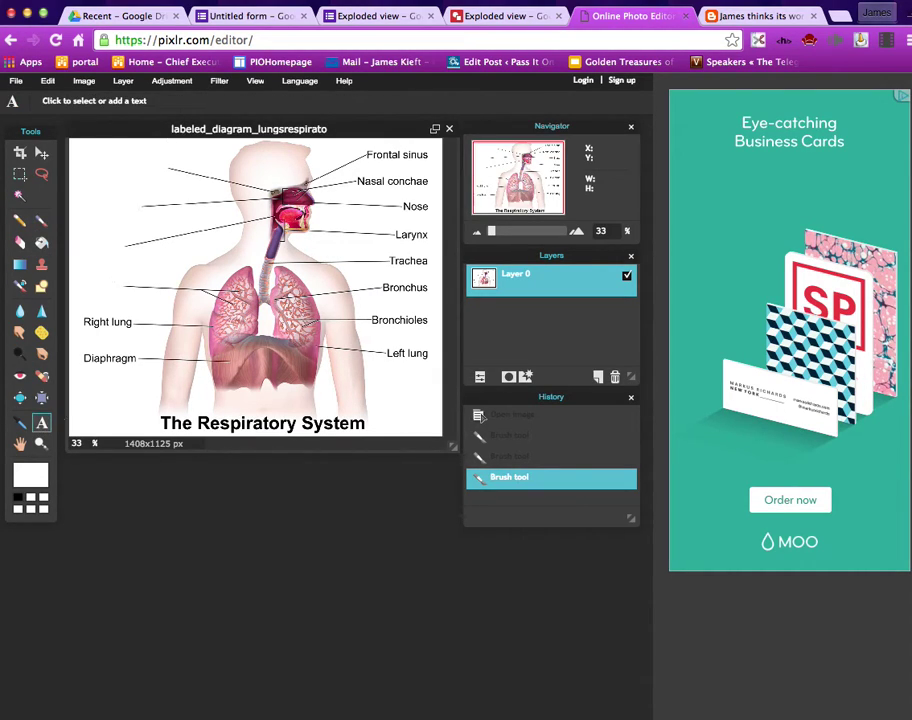
{"action": "left_click", "coordinate": [146, 167]}
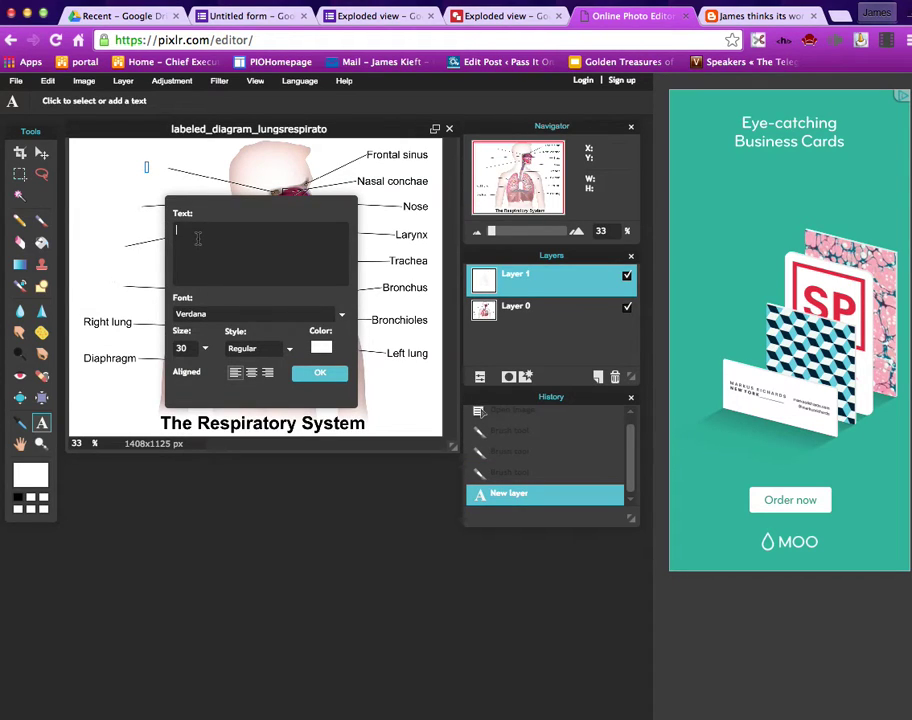
{"action": "left_click", "coordinate": [321, 347]}
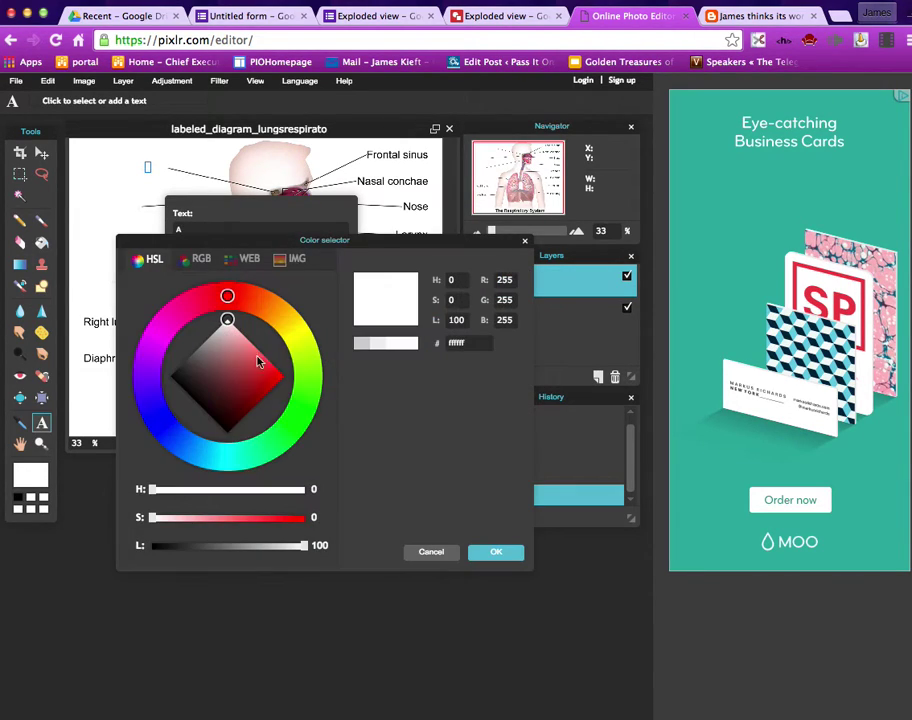
{"action": "left_click", "coordinate": [177, 380]}
{"action": "left_click", "coordinate": [498, 556]}
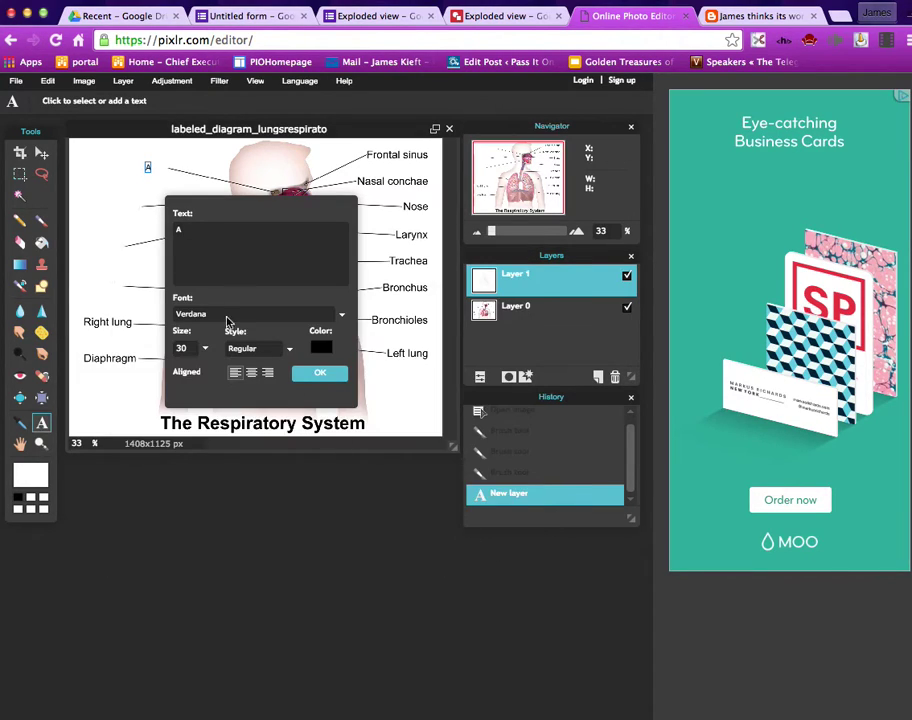
{"action": "left_click", "coordinate": [318, 372]}
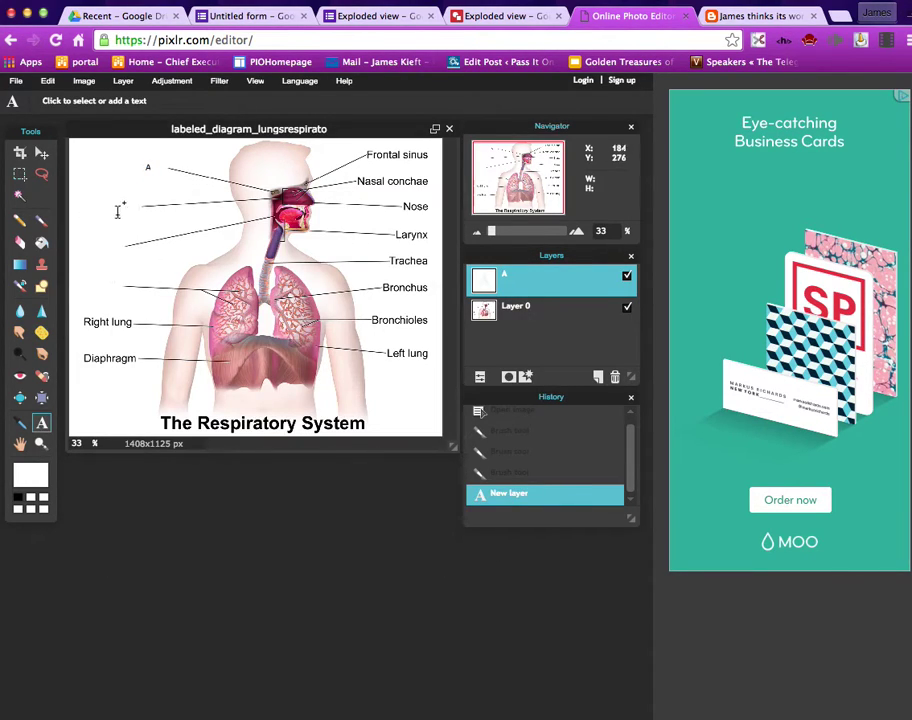
Add a near-black letter B at the next blank label line.
{"action": "left_click", "coordinate": [132, 208]}
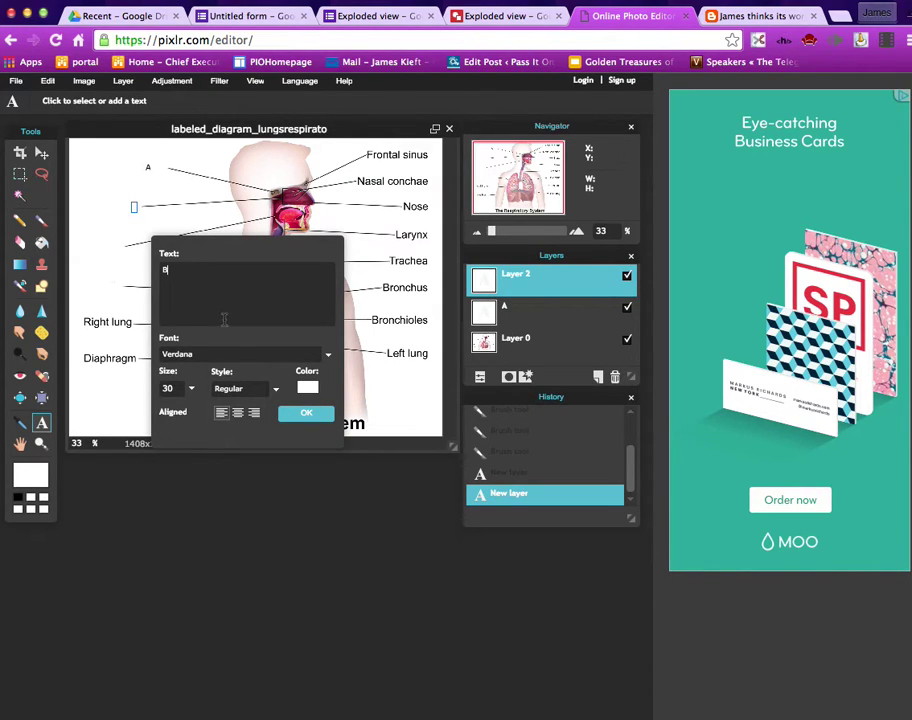
{"action": "left_click", "coordinate": [309, 389]}
{"action": "left_click", "coordinate": [179, 340]}
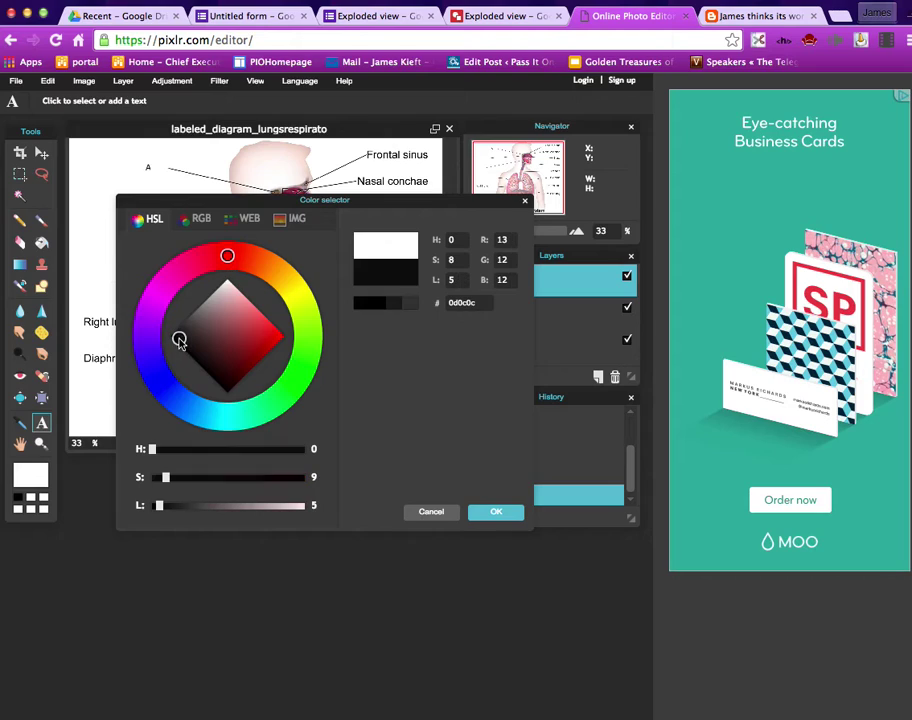
{"action": "left_click", "coordinate": [493, 512]}
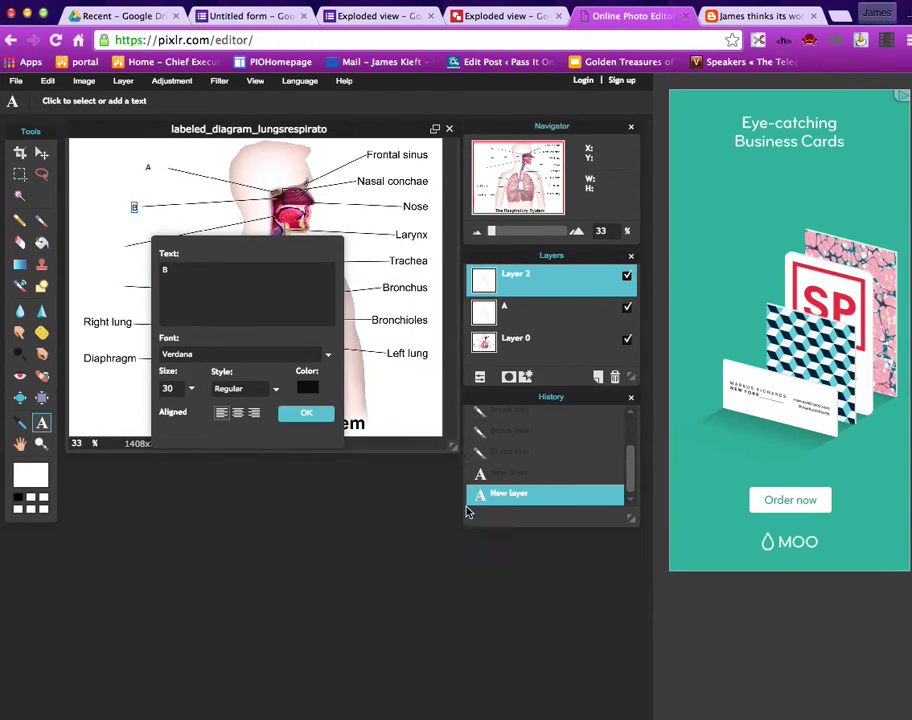
{"action": "left_click", "coordinate": [306, 412]}
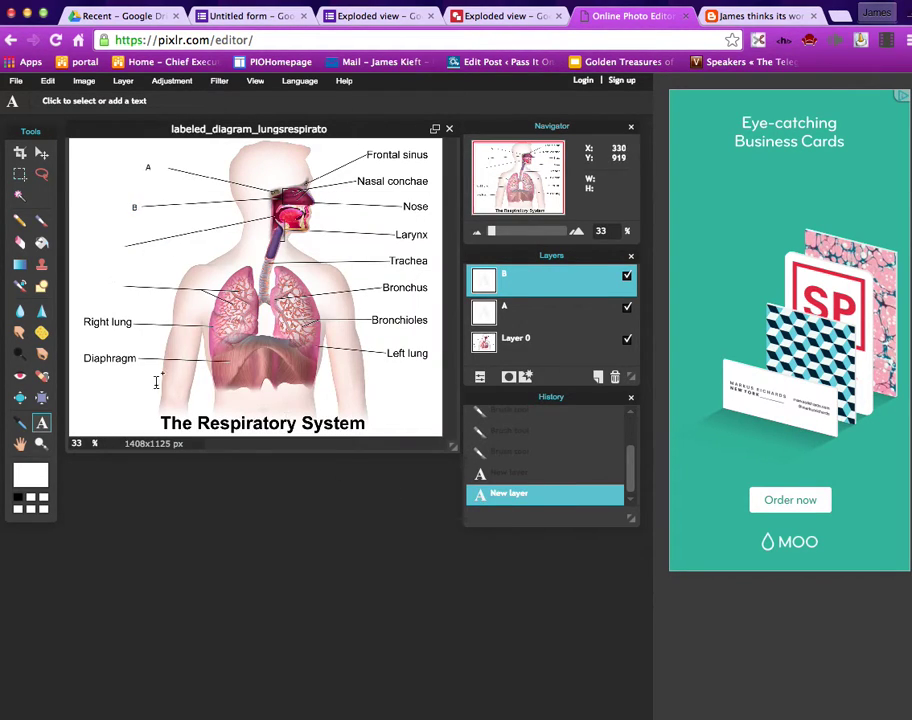
Save the edited diagram as PNG, overwriting the existing Desktop file.
{"action": "left_click", "coordinate": [16, 80]}
{"action": "left_click", "coordinate": [20, 163]}
{"action": "left_click", "coordinate": [535, 523]}
{"action": "left_click", "coordinate": [538, 524]}
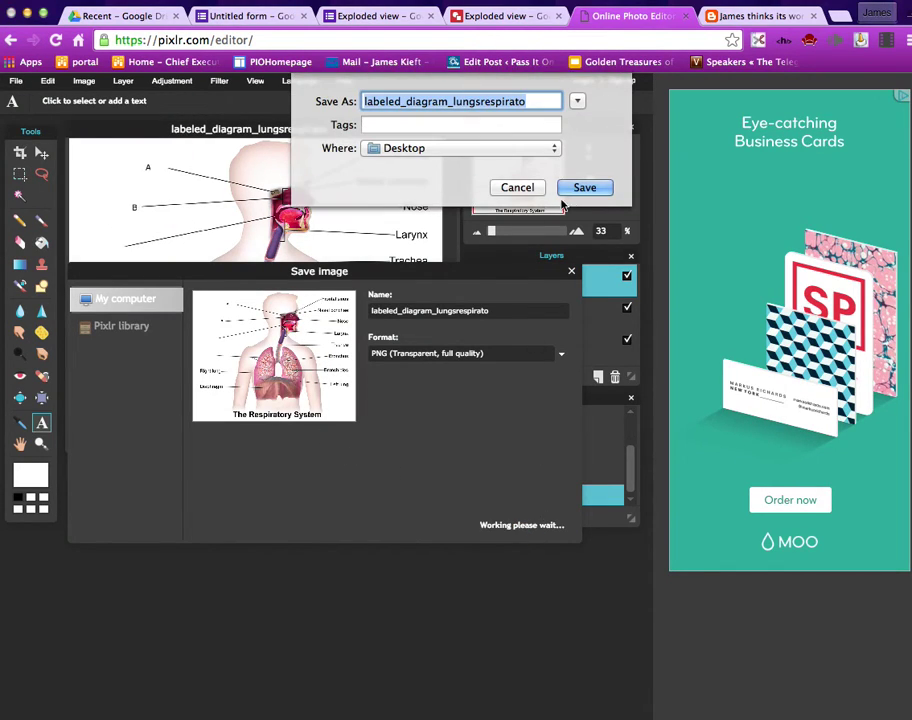
{"action": "left_click", "coordinate": [587, 190]}
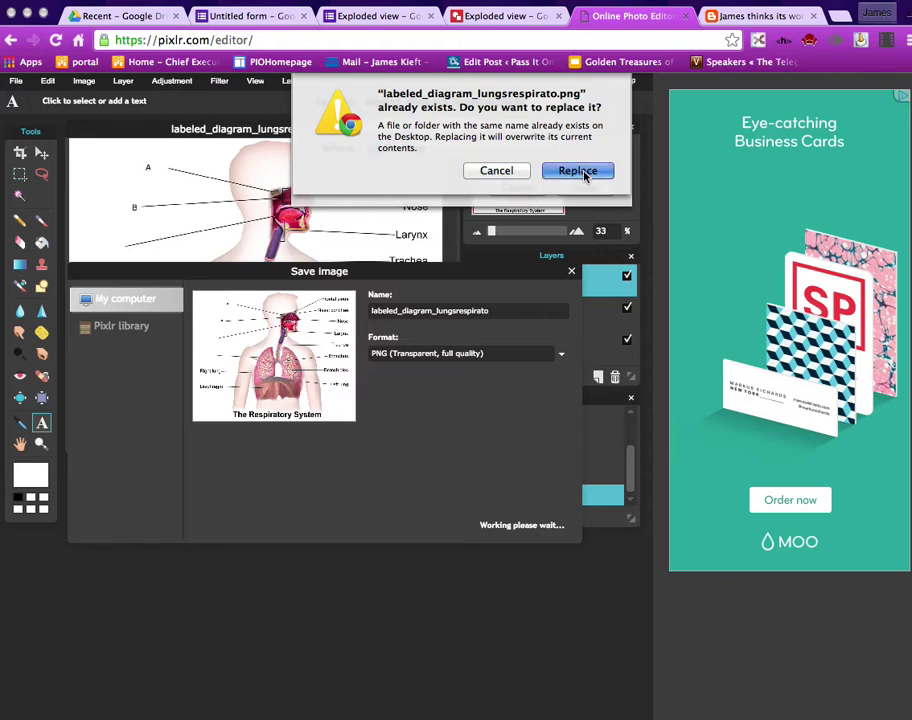
{"action": "left_click", "coordinate": [588, 172]}
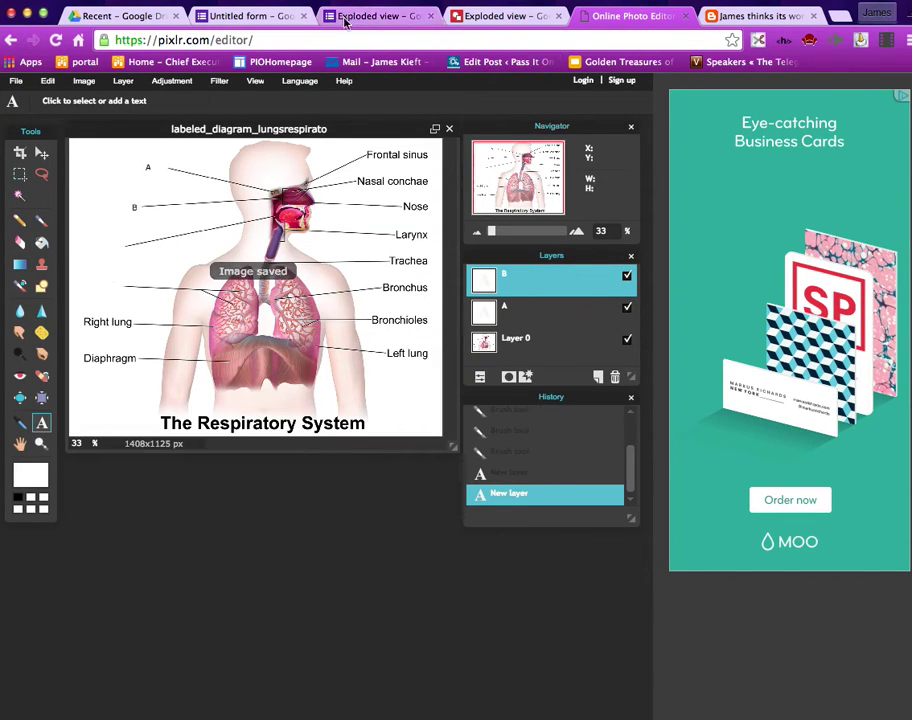
Delete the old Lungs image and upload the lettered labeled_diagram_lungsrespirato.png instead.
{"action": "left_click", "coordinate": [264, 17]}
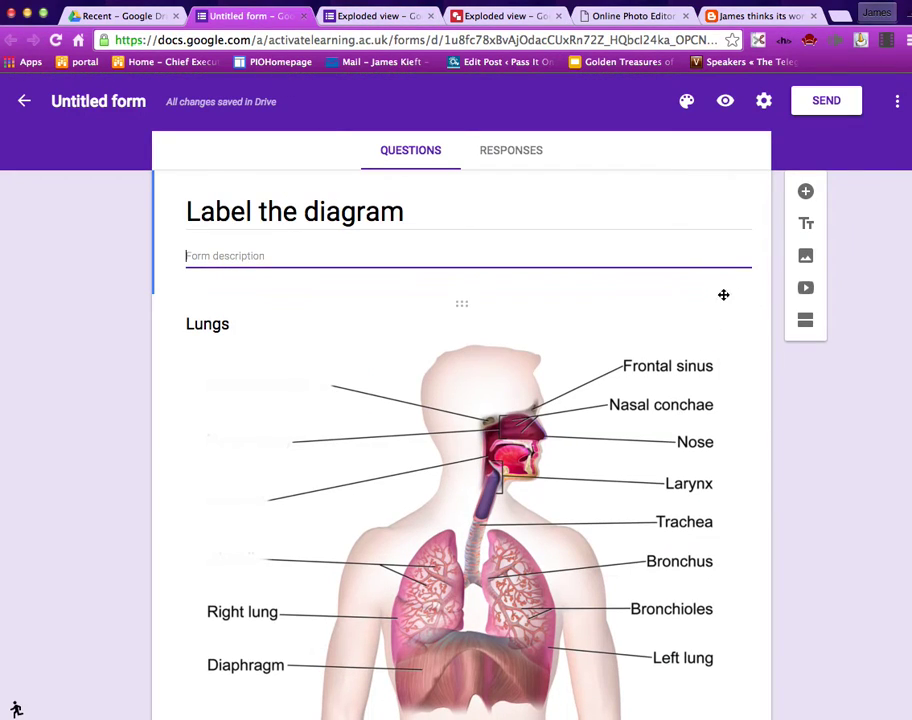
{"action": "left_click", "coordinate": [689, 309]}
{"action": "left_click", "coordinate": [711, 332]}
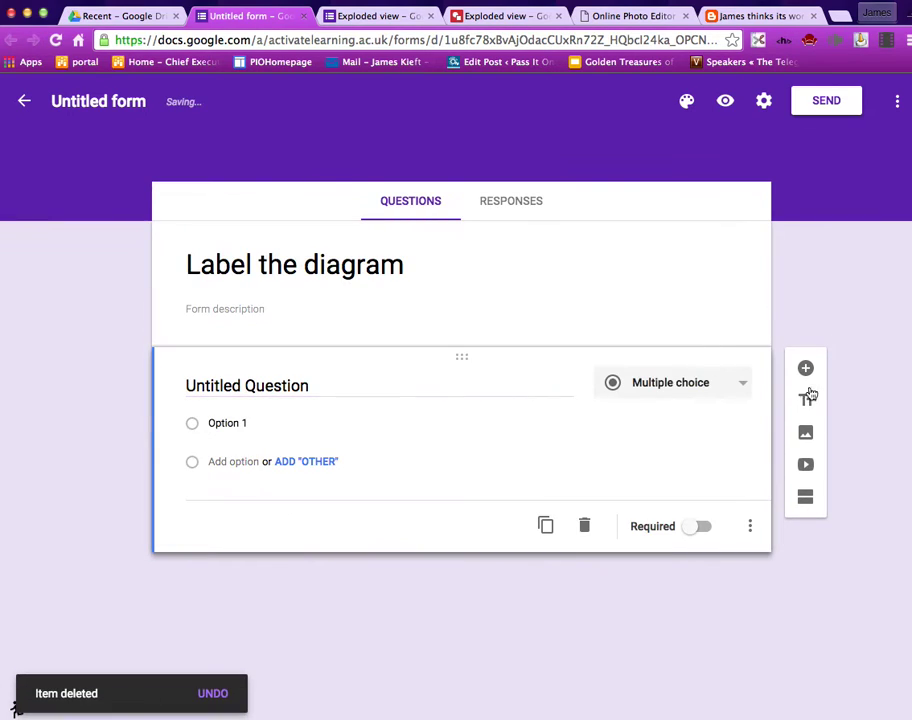
{"action": "left_click", "coordinate": [806, 436]}
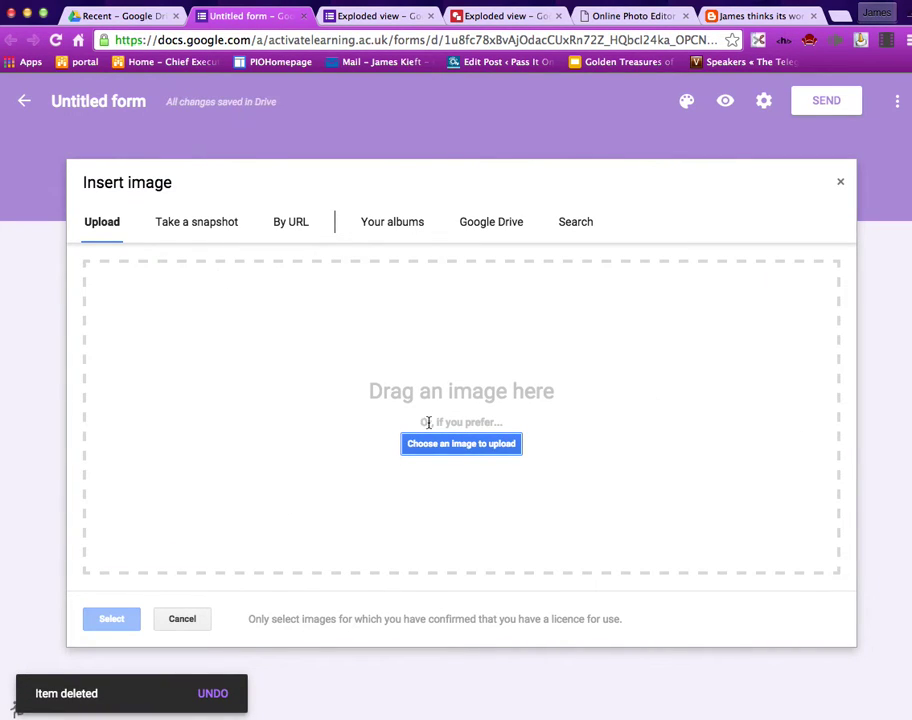
{"action": "left_click", "coordinate": [449, 447]}
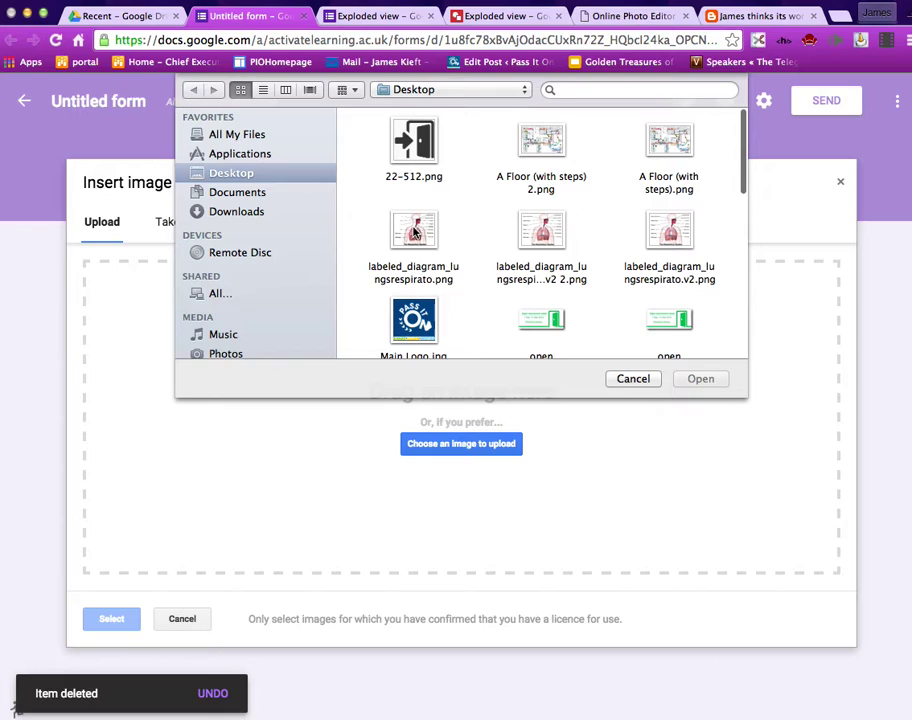
{"action": "left_click", "coordinate": [414, 233]}
{"action": "left_click", "coordinate": [699, 382]}
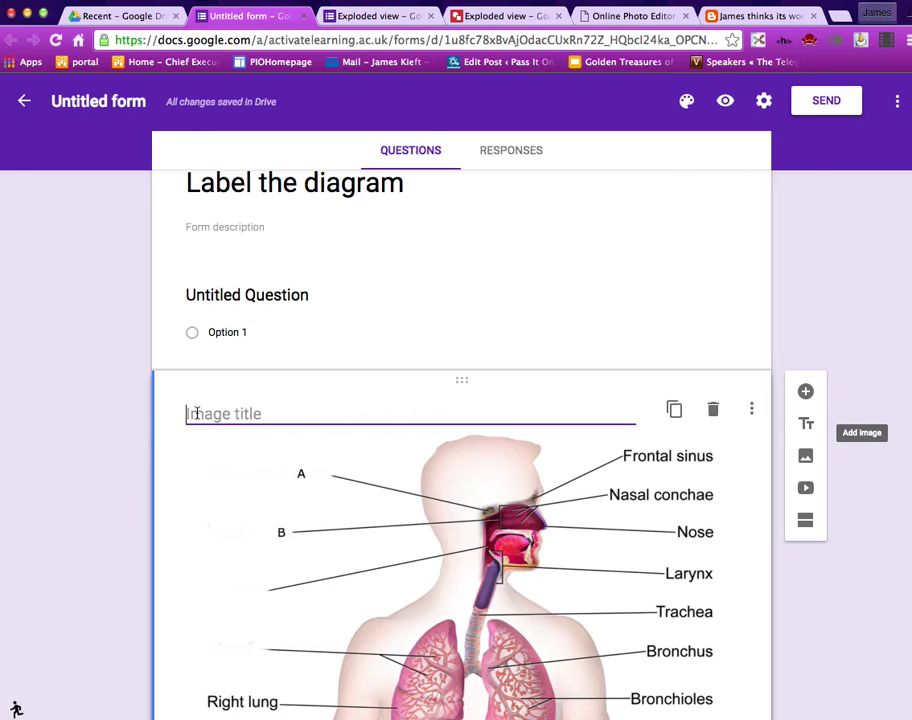
Title the new image Lungs and drag it above the untitled question.
{"action": "type", "text": "Lungs"}
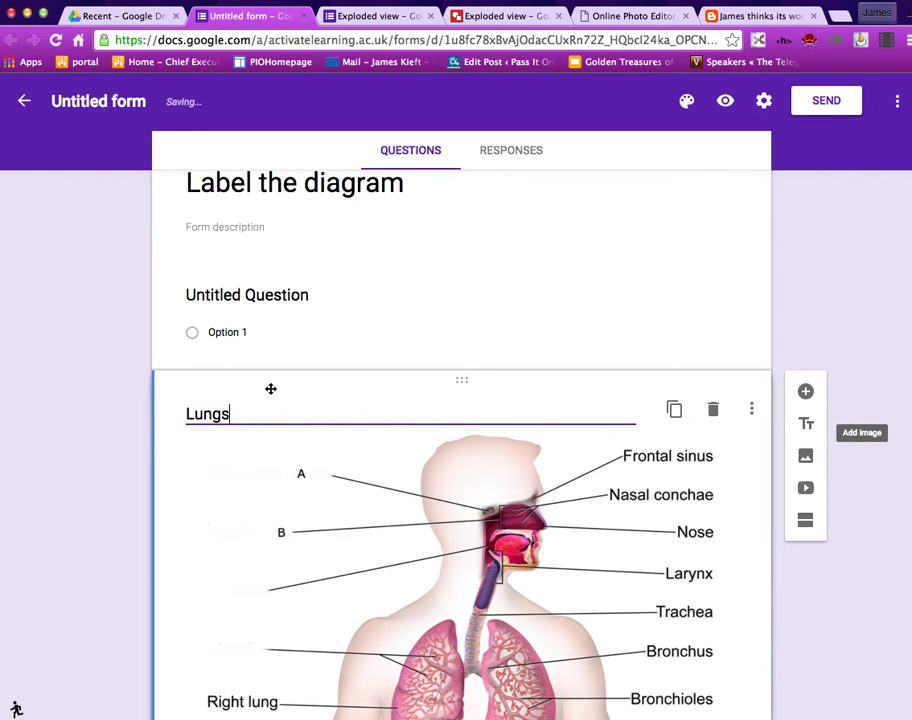
{"action": "scroll", "coordinate": [300, 440], "scroll_direction": "down", "scroll_amount": 1}
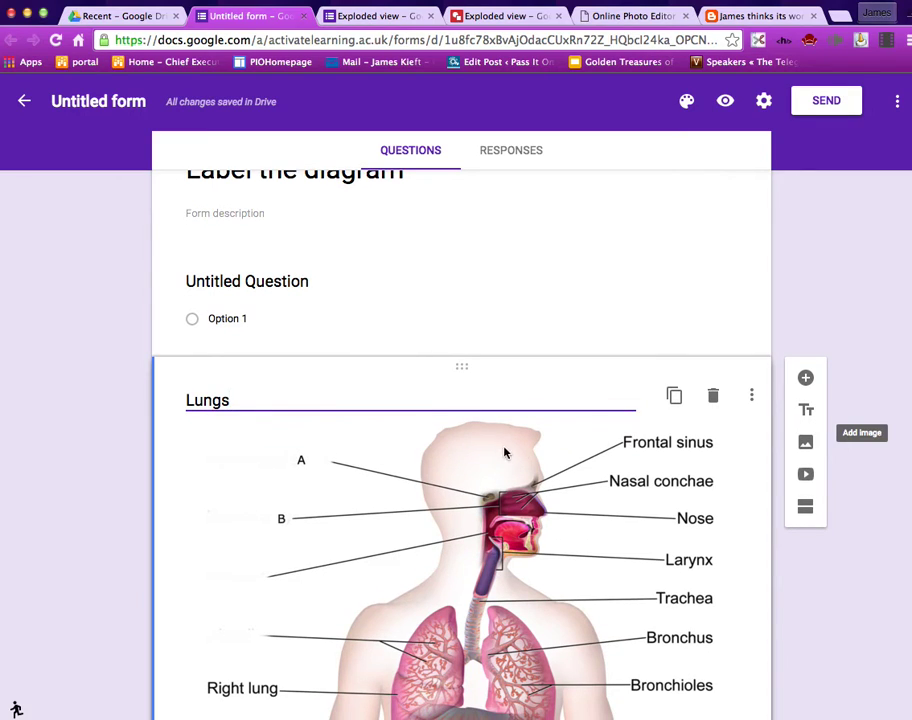
{"action": "scroll", "coordinate": [671, 627], "scroll_direction": "down", "scroll_amount": 2}
{"action": "left_click", "coordinate": [696, 283]}
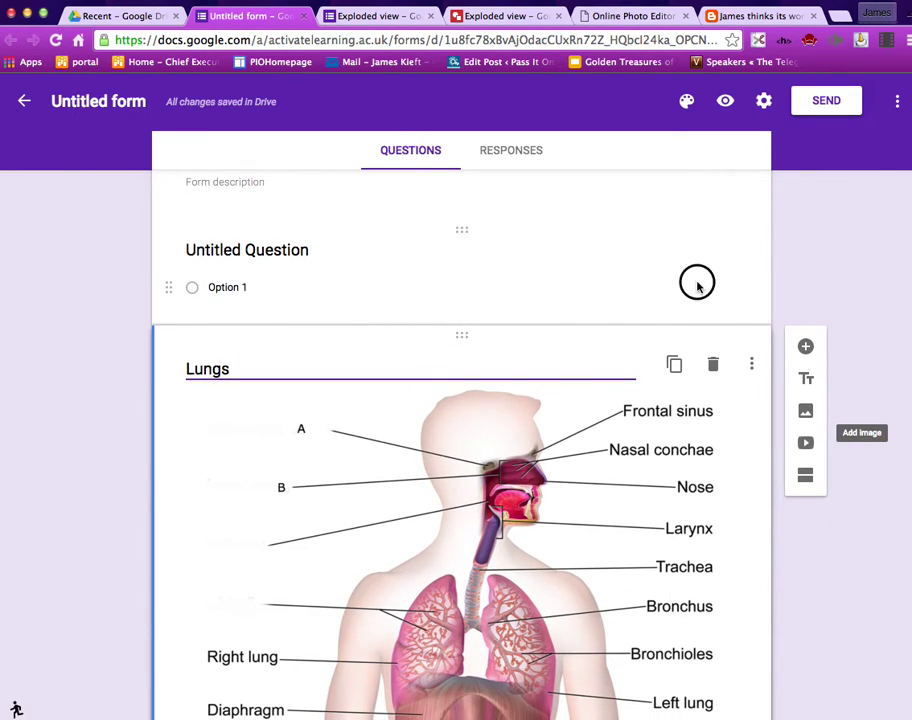
{"action": "scroll", "coordinate": [348, 540], "scroll_direction": "up", "scroll_amount": 3}
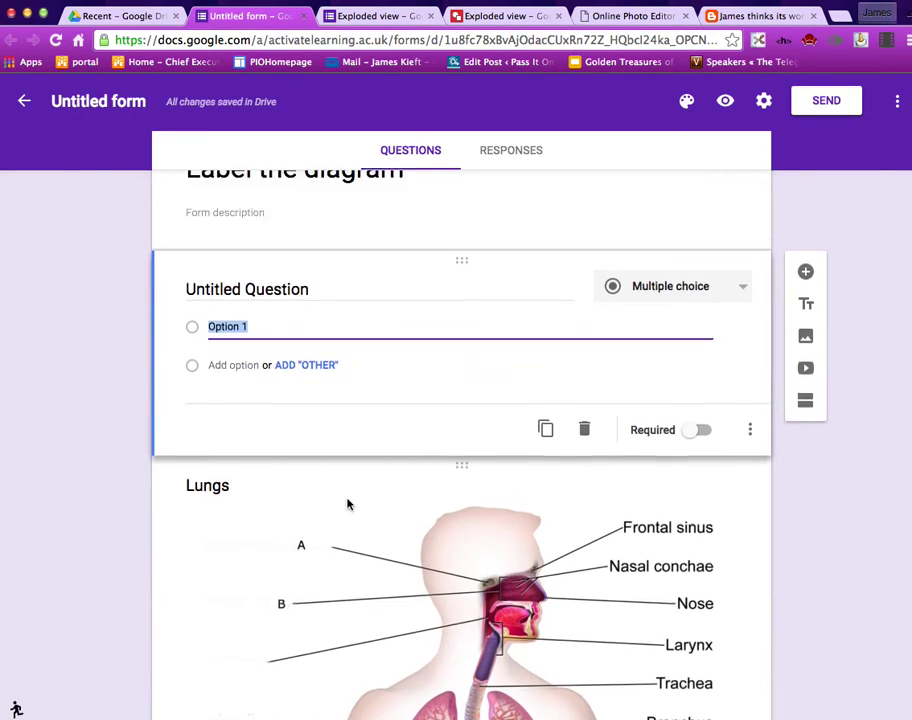
{"action": "left_click", "coordinate": [345, 583]}
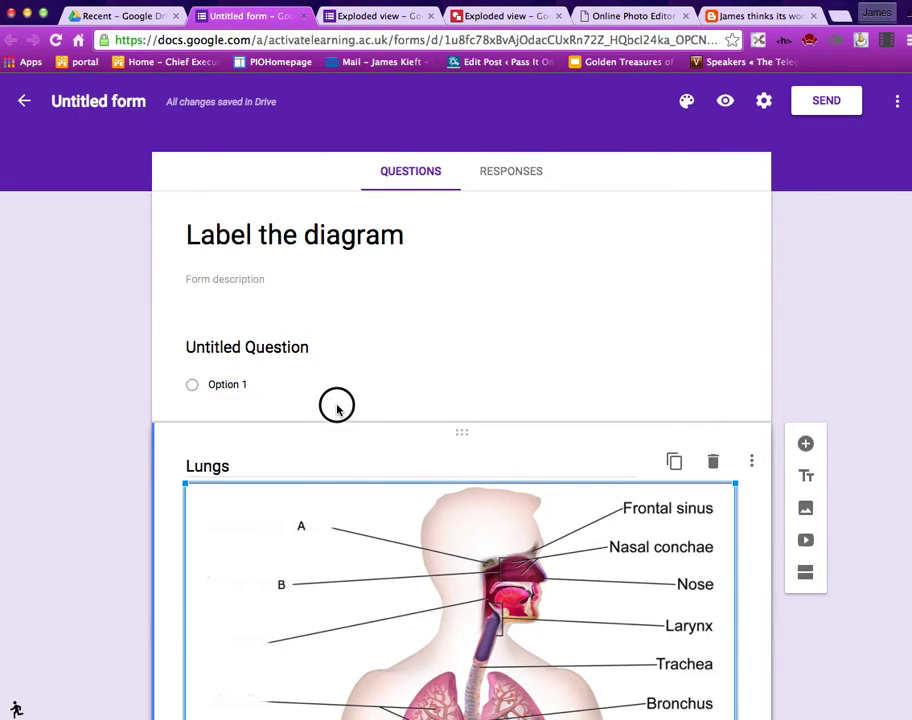
{"action": "left_click_drag", "start_coordinate": [462, 432], "coordinate": [464, 270]}
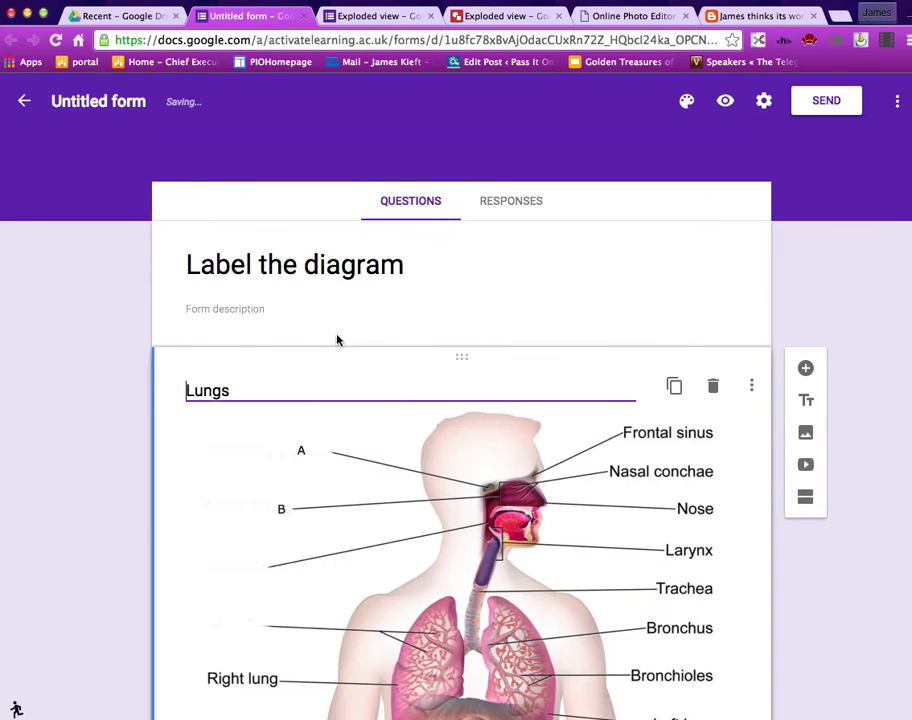
{"action": "scroll", "coordinate": [260, 351], "scroll_direction": "down", "scroll_amount": 5}
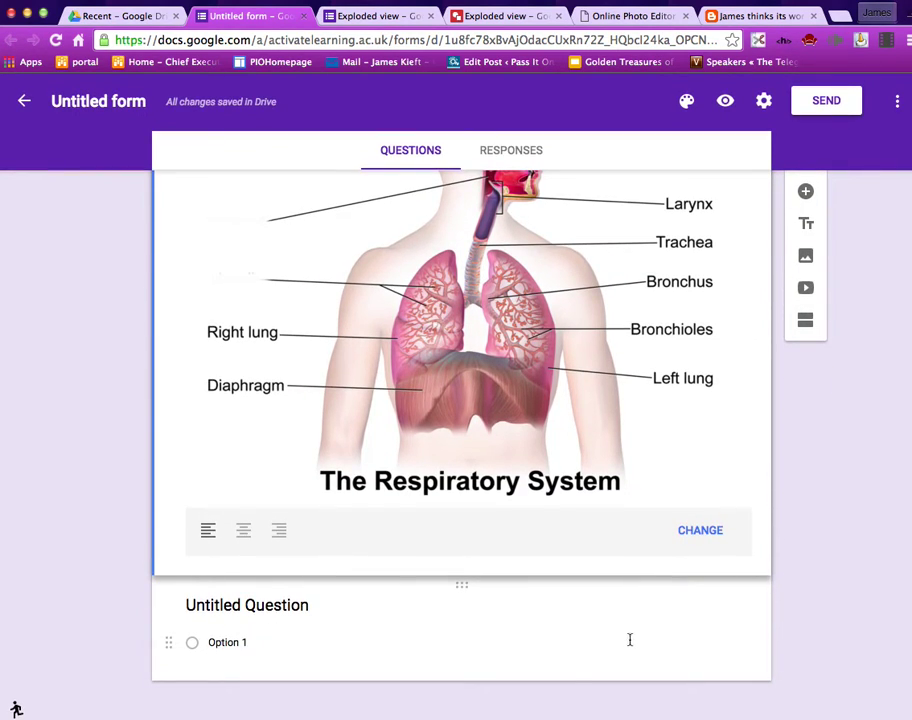
{"action": "left_click", "coordinate": [630, 640]}
{"action": "left_click", "coordinate": [745, 548]}
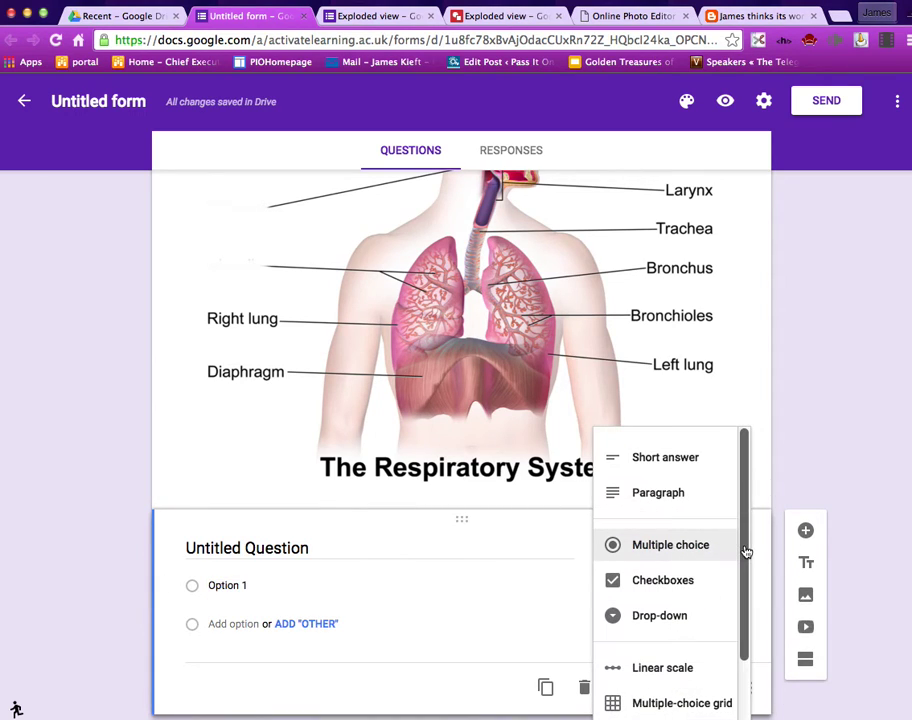
Make the question a required short-answer question titled A.
{"action": "left_click", "coordinate": [665, 457]}
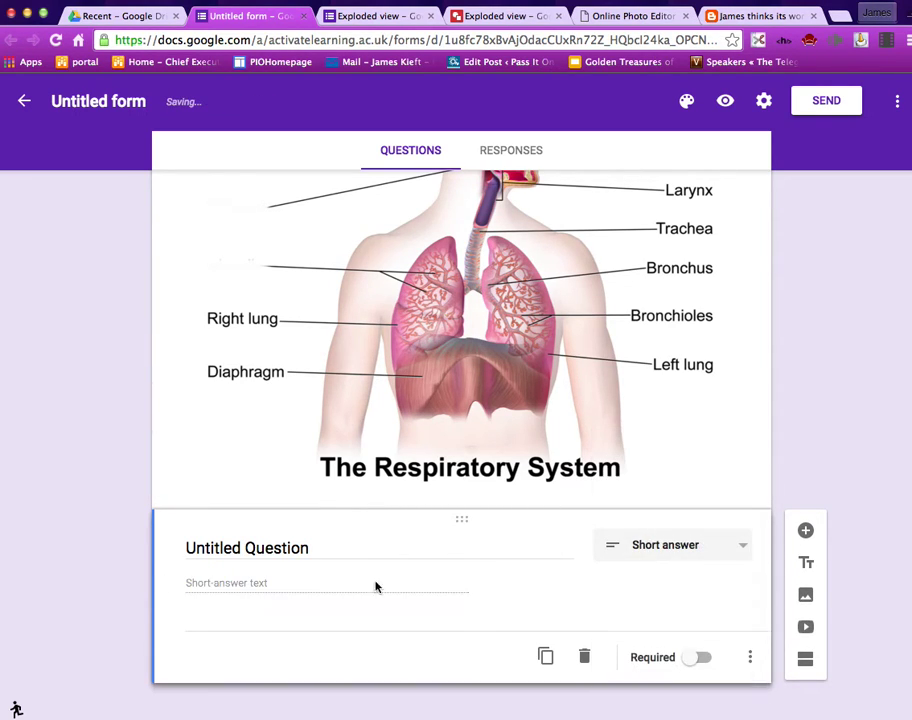
{"action": "left_click", "coordinate": [194, 552]}
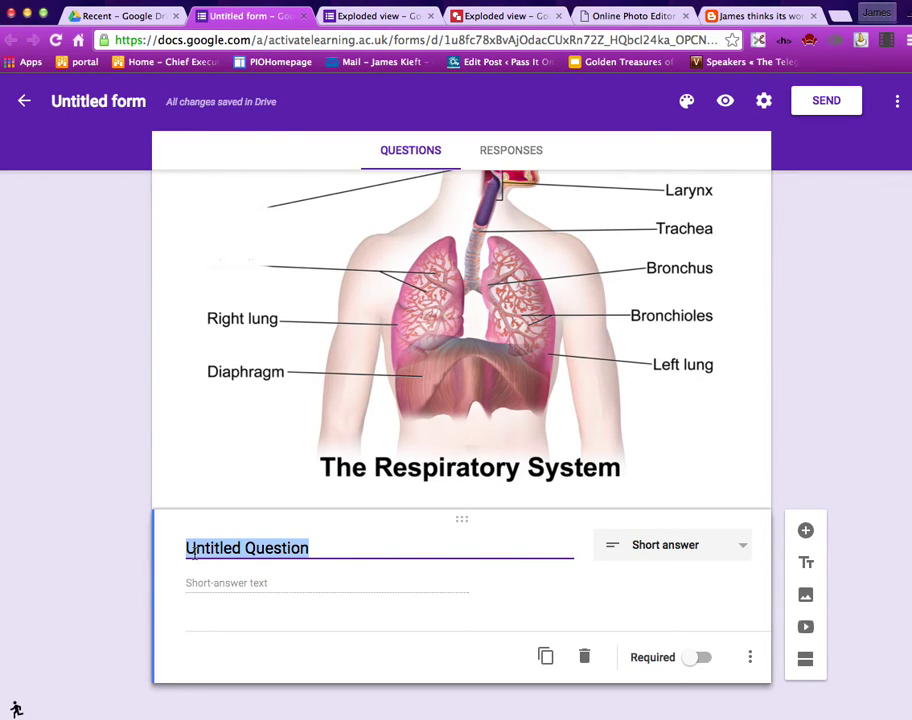
{"action": "type", "text": "A"}
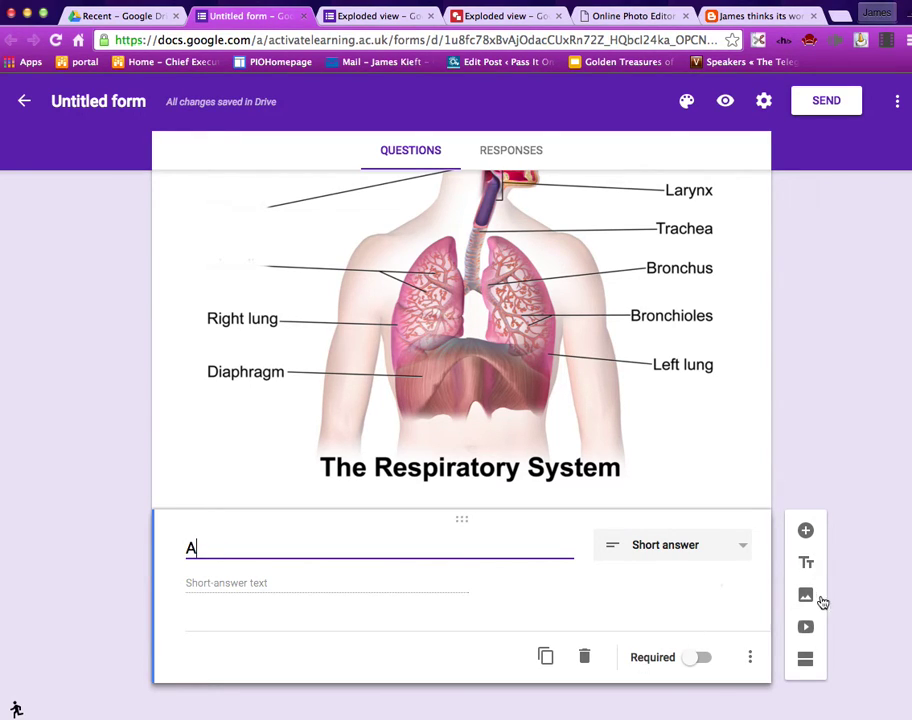
{"action": "left_click", "coordinate": [701, 659]}
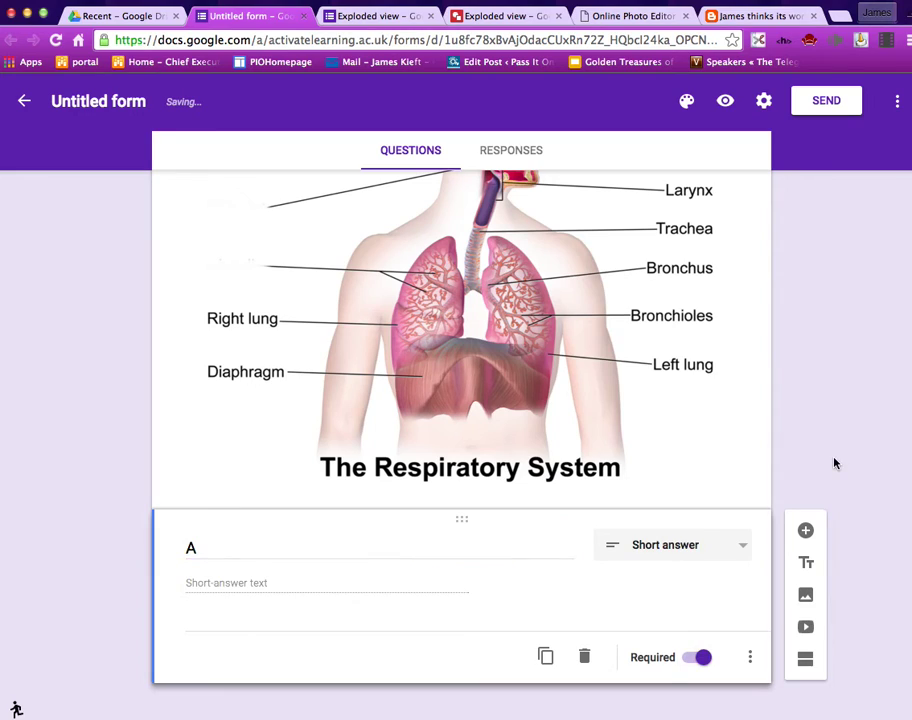
Duplicate question A and rename the copy B.
{"action": "left_click", "coordinate": [743, 547]}
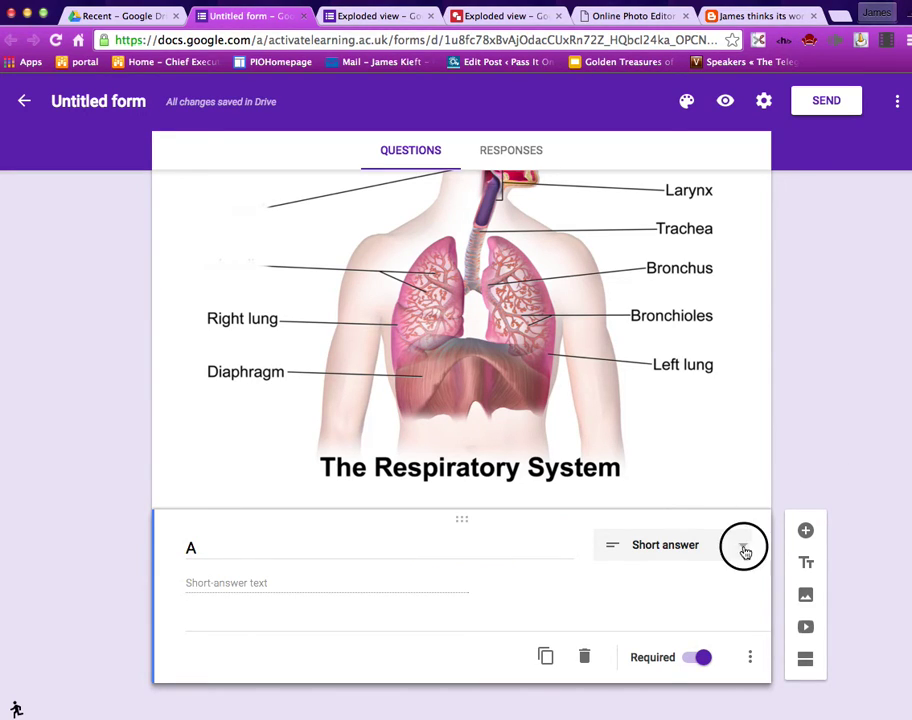
{"action": "left_click", "coordinate": [758, 540]}
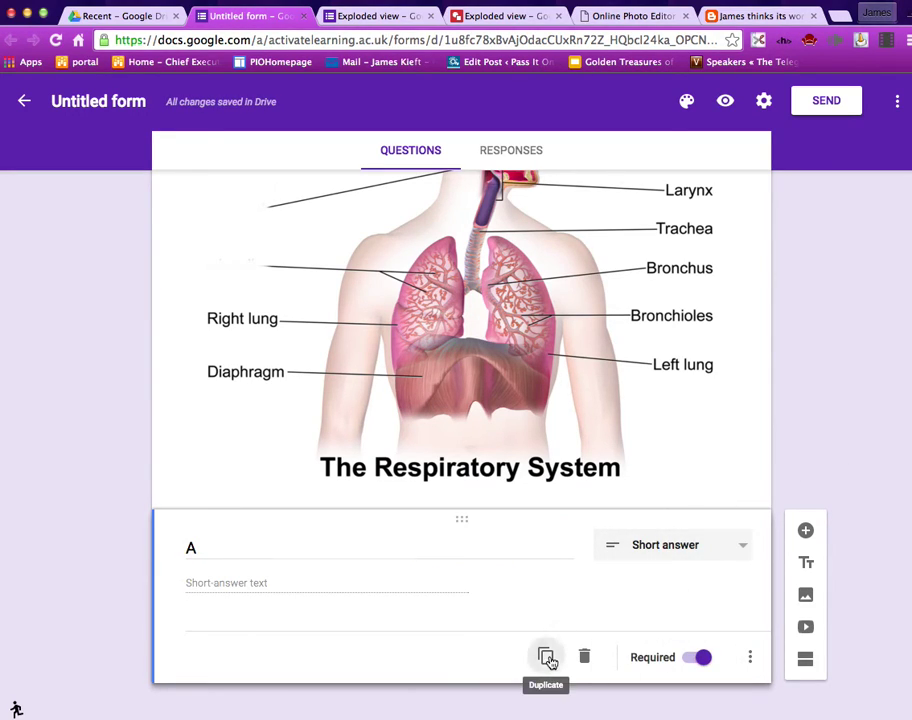
{"action": "left_click", "coordinate": [548, 658]}
{"action": "double_click", "coordinate": [171, 630]}
{"action": "type", "text": "B"}
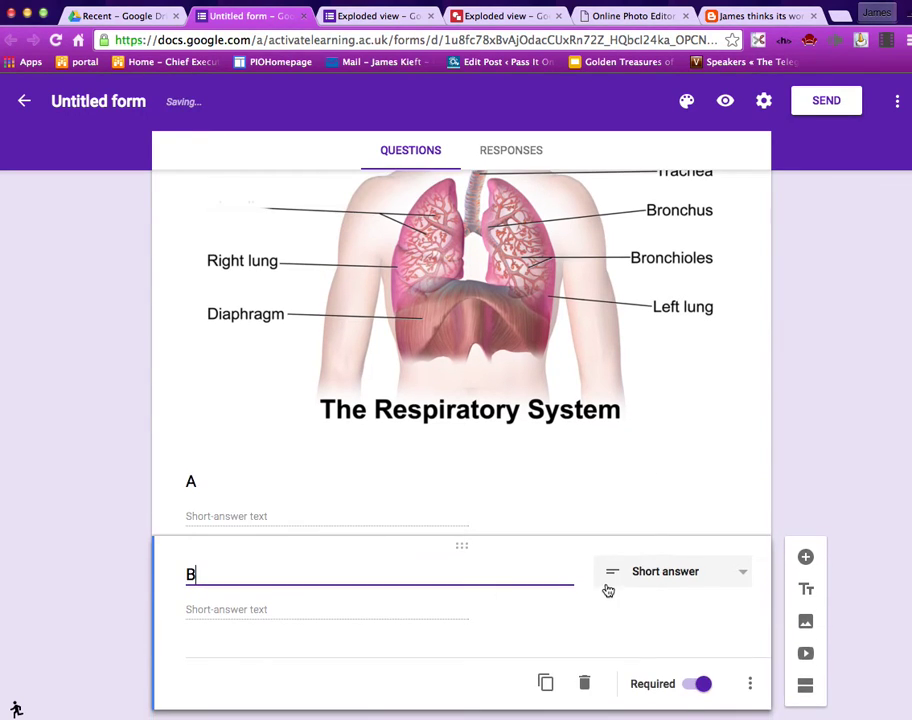
{"action": "left_click", "coordinate": [853, 438]}
{"action": "scroll", "coordinate": [853, 438], "scroll_direction": "up", "scroll_amount": 3}
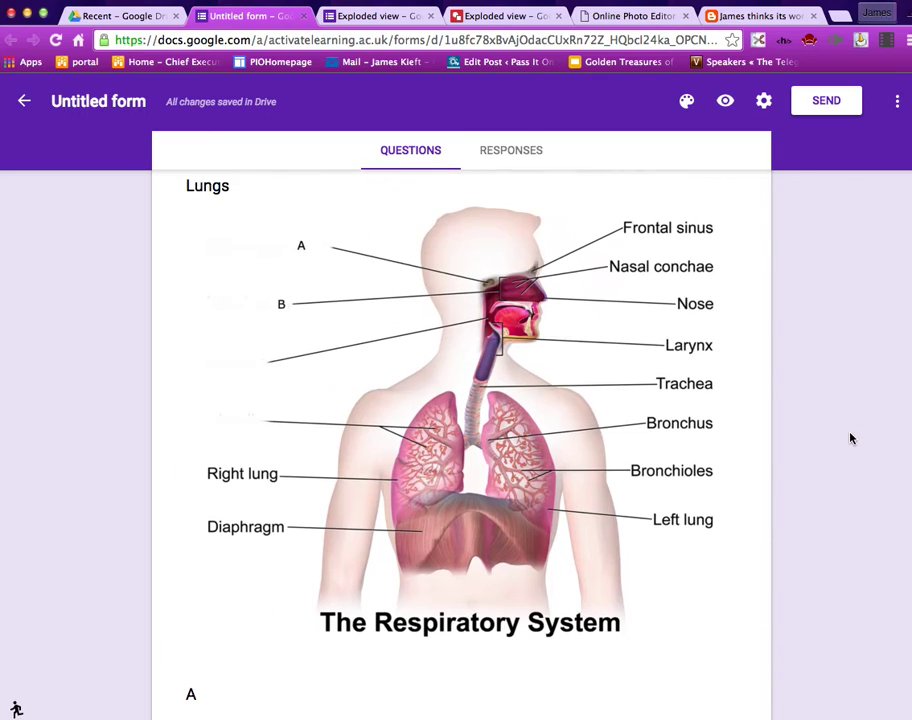
{"action": "scroll", "coordinate": [851, 434], "scroll_direction": "up", "scroll_amount": 1}
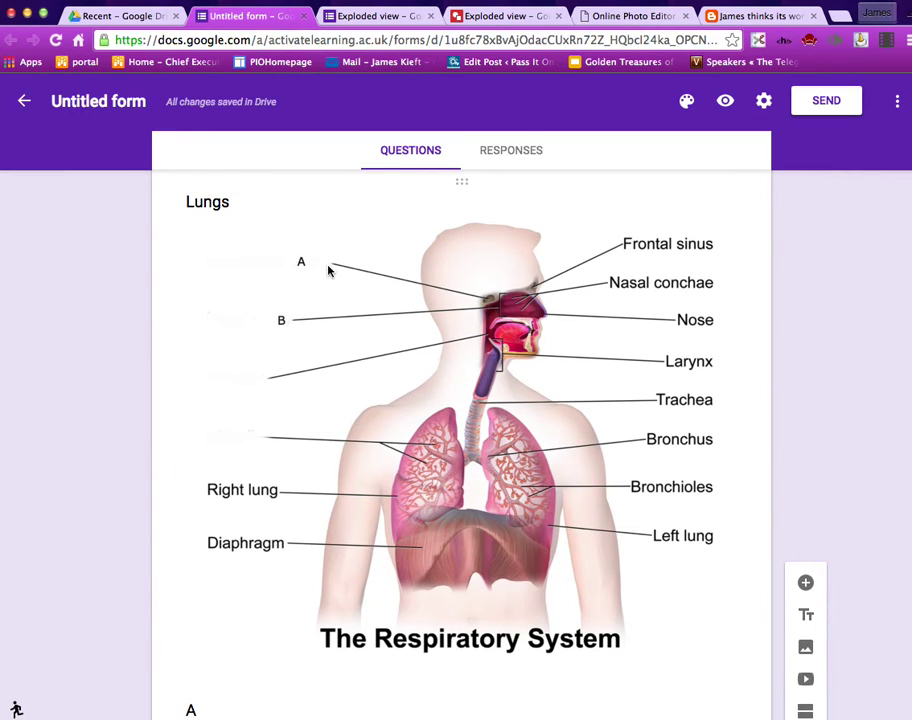
{"action": "scroll", "coordinate": [330, 270], "scroll_direction": "up", "scroll_amount": 3}
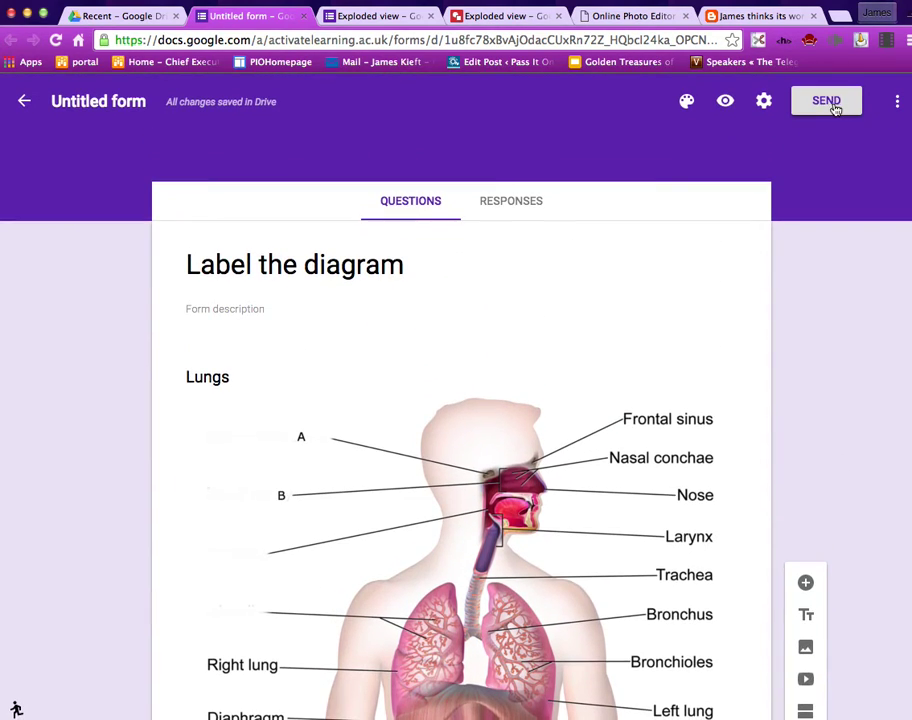
Show the form's link in the Send form dialog, shorten it to goo.gl, and select it.
{"action": "left_click", "coordinate": [849, 112]}
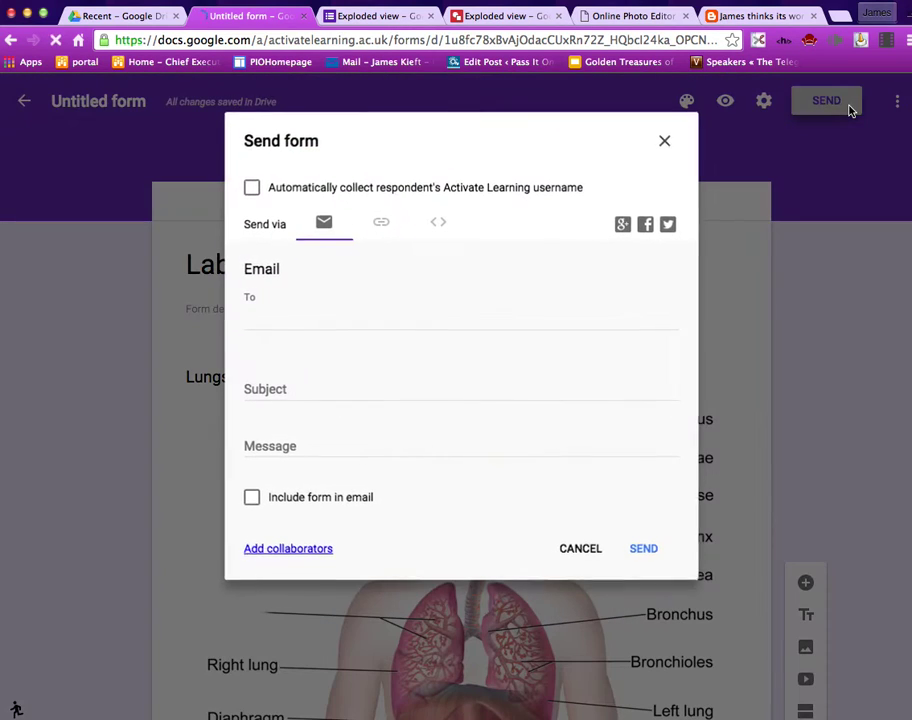
{"action": "left_click", "coordinate": [380, 223]}
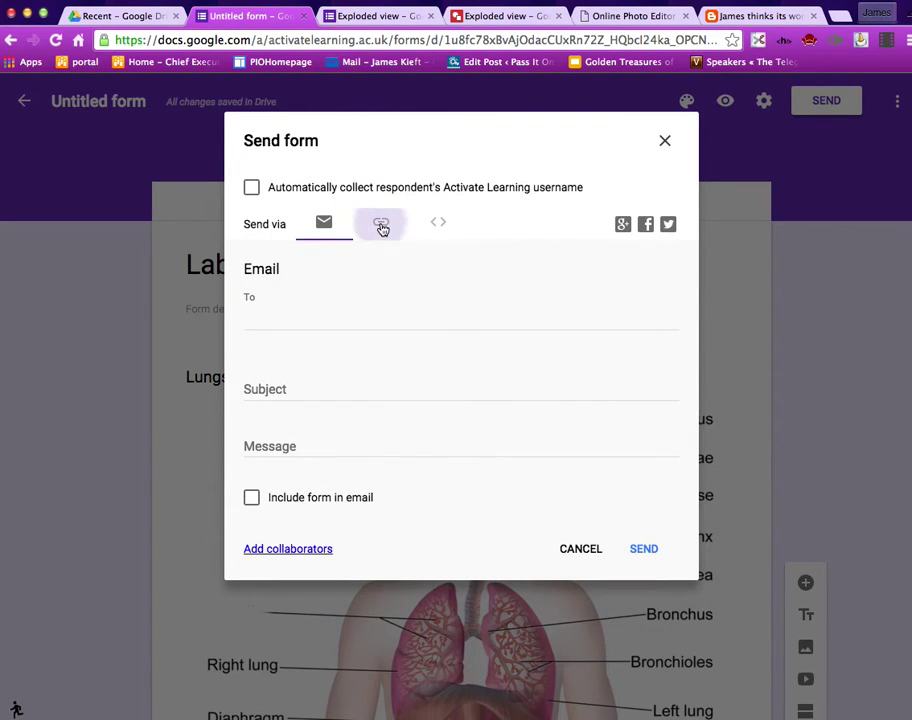
{"action": "left_click", "coordinate": [251, 325]}
{"action": "left_click", "coordinate": [346, 309]}
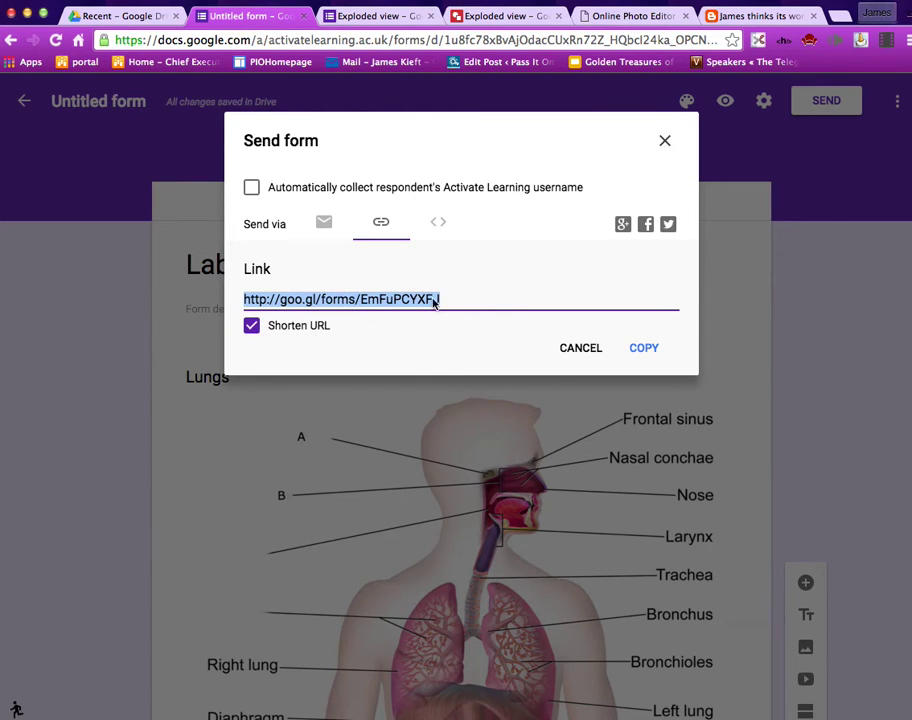
Open the shortened form link in a new browser tab.
{"action": "key", "text": "super+t"}
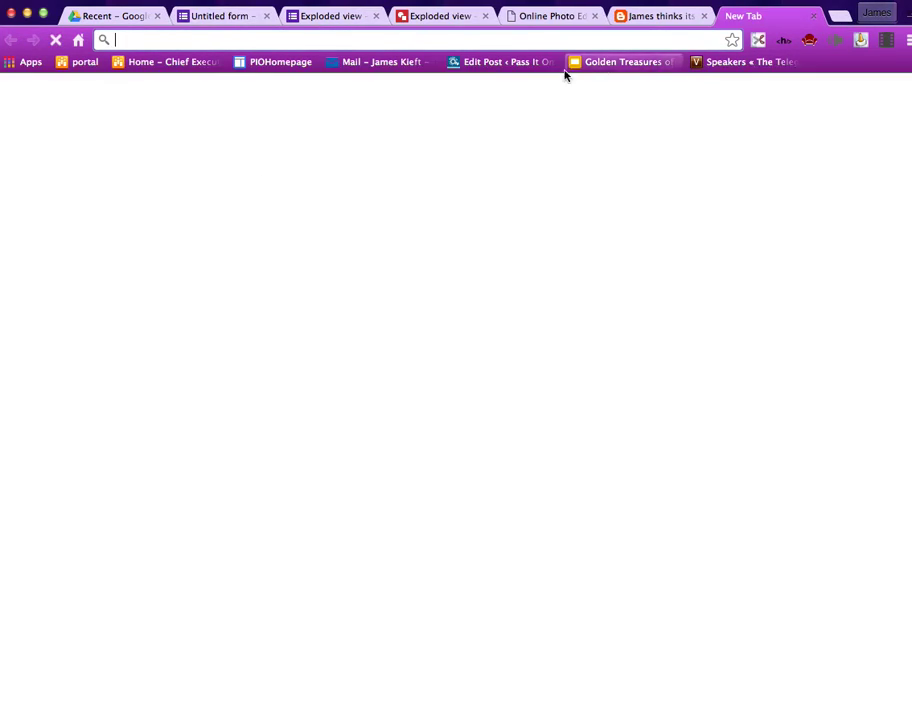
{"action": "key", "text": "super+v"}
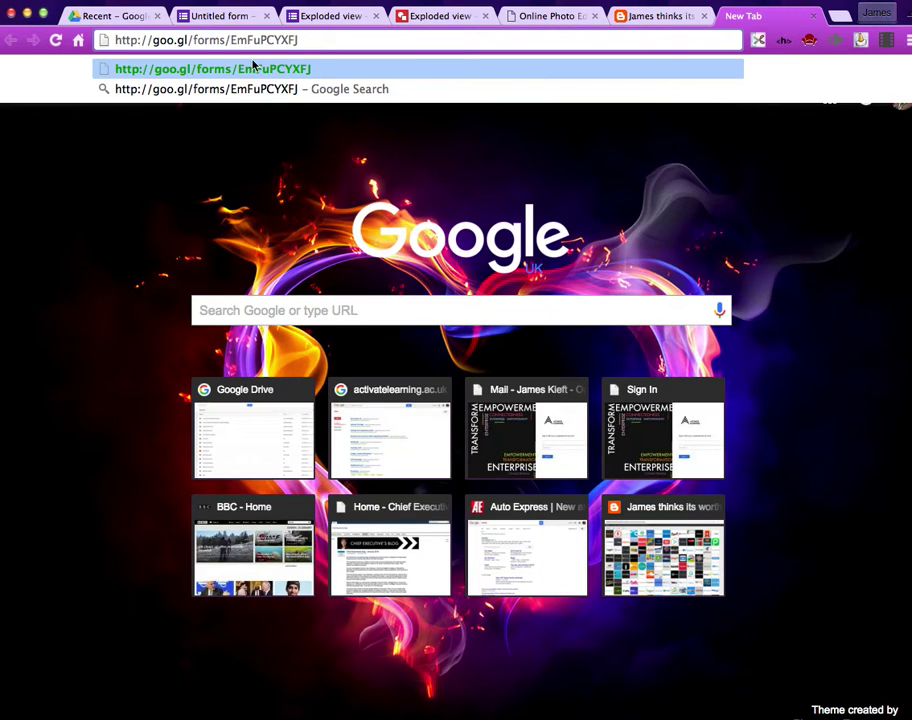
{"action": "left_click", "coordinate": [381, 62]}
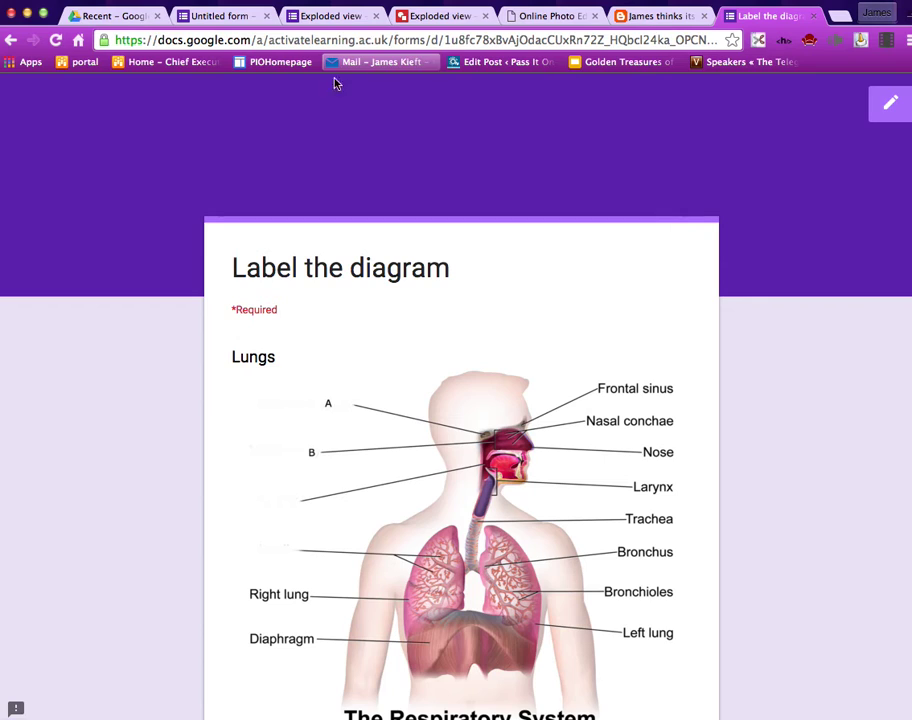
{"action": "scroll", "coordinate": [420, 357], "scroll_direction": "down", "scroll_amount": 1}
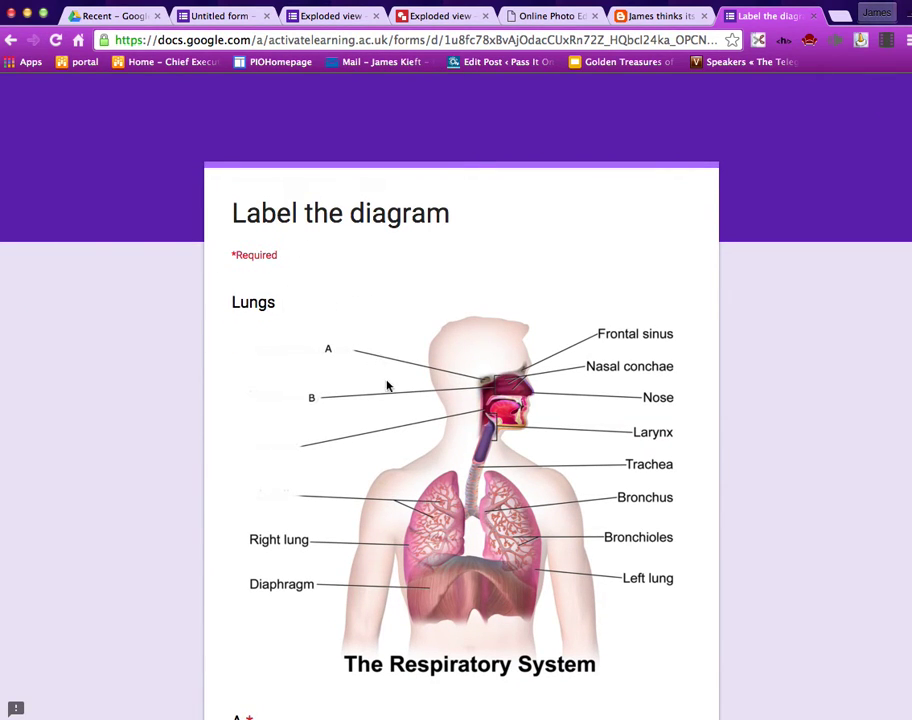
{"action": "scroll", "coordinate": [387, 385], "scroll_direction": "down", "scroll_amount": 5}
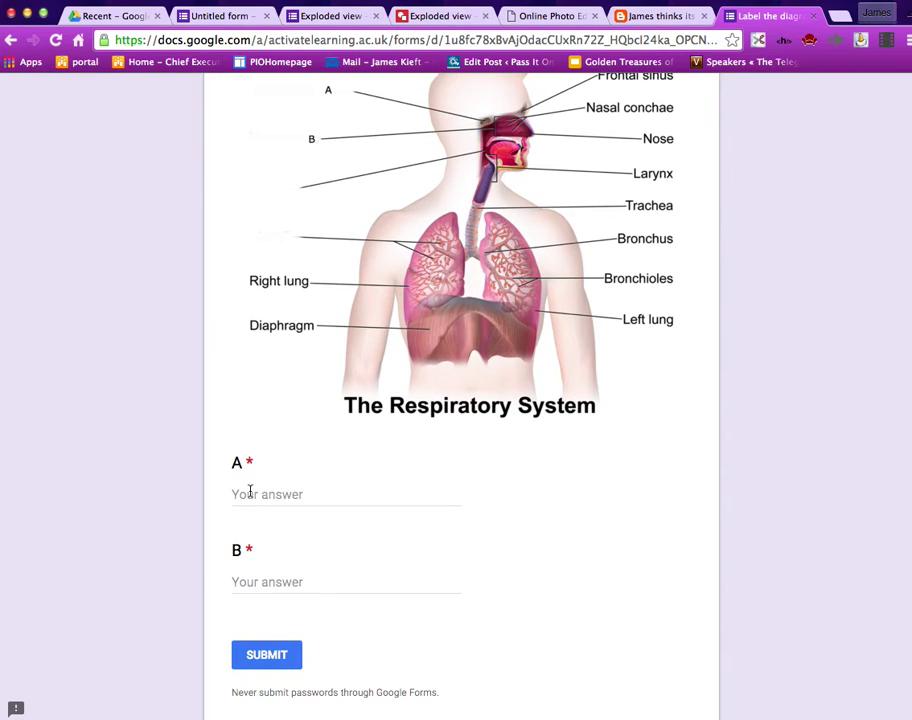
{"action": "scroll", "coordinate": [257, 494], "scroll_direction": "up", "scroll_amount": 6}
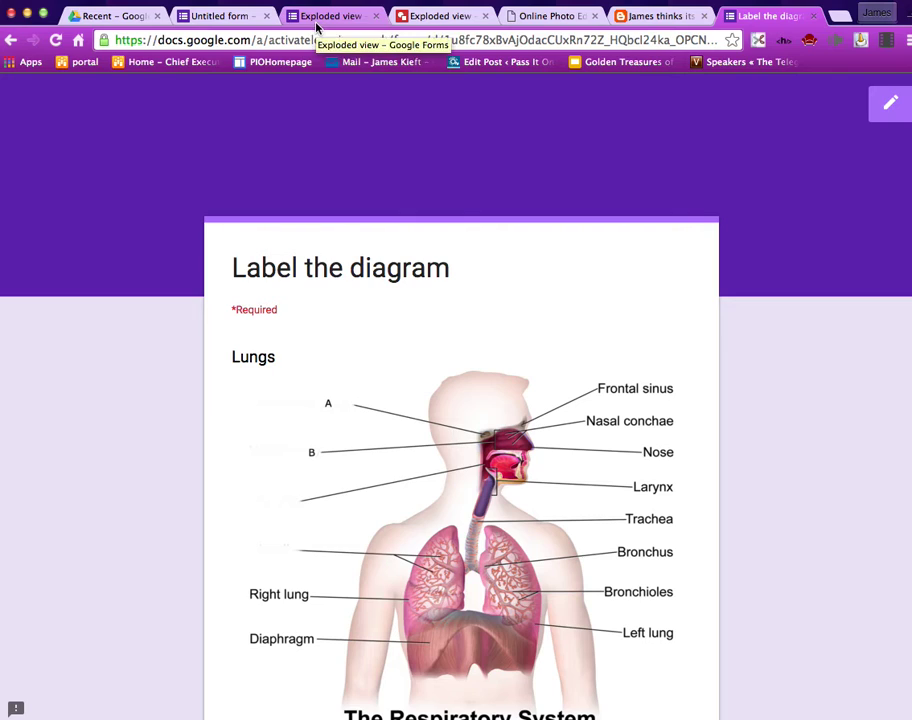
{"action": "scroll", "coordinate": [391, 442], "scroll_direction": "down", "scroll_amount": 8}
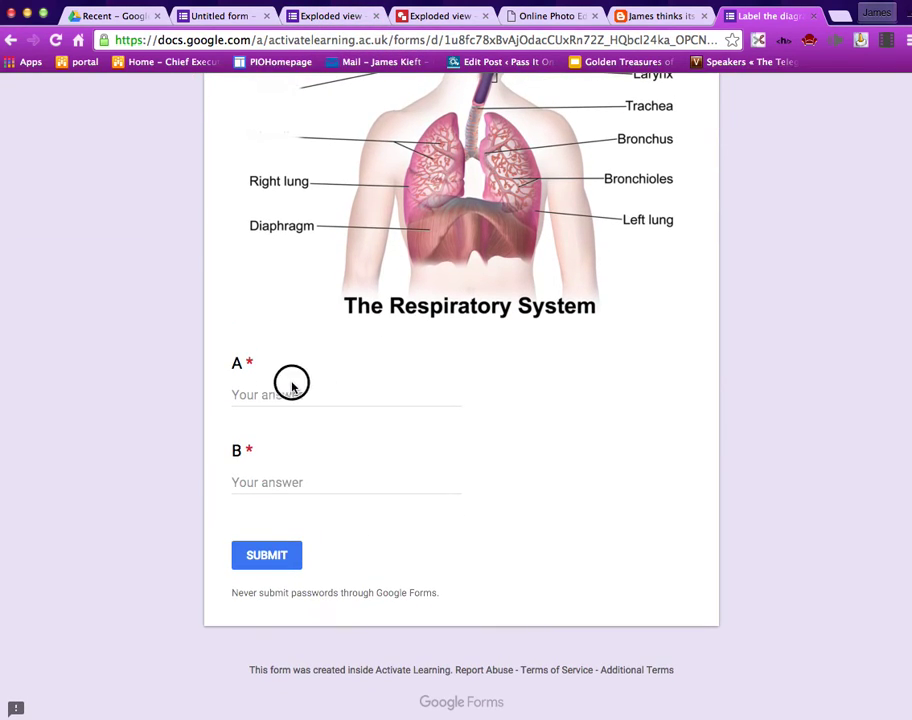
Answer A with 'fd' and B with 'gsdgsdg', then submit the test response.
{"action": "left_click", "coordinate": [281, 396]}
{"action": "type", "text": "fdgdgd"}
{"action": "left_click", "coordinate": [257, 485]}
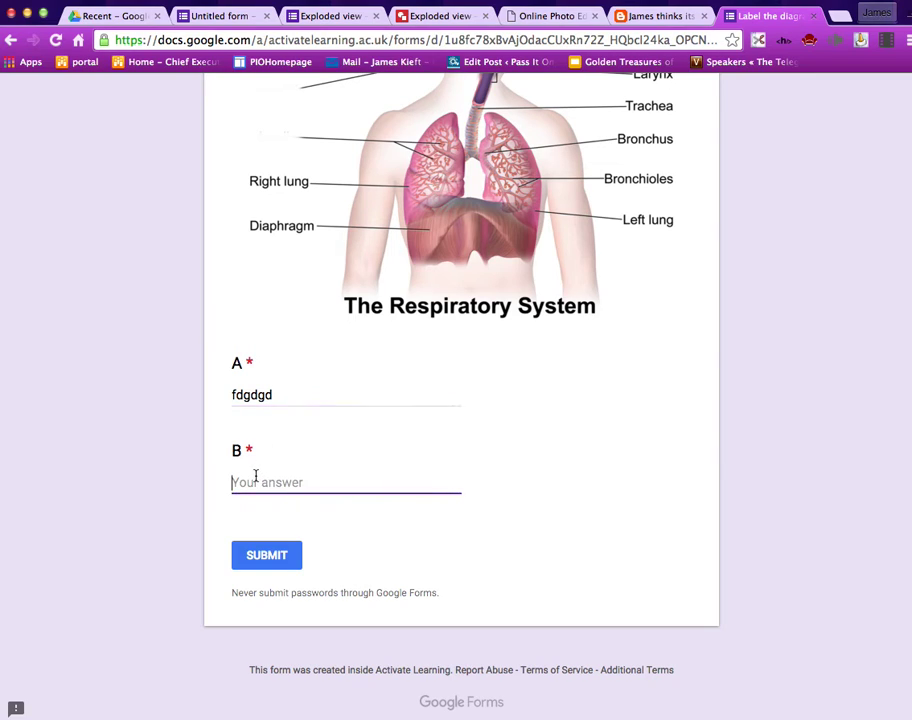
{"action": "type", "text": "gsdgsdg"}
{"action": "left_click", "coordinate": [272, 555]}
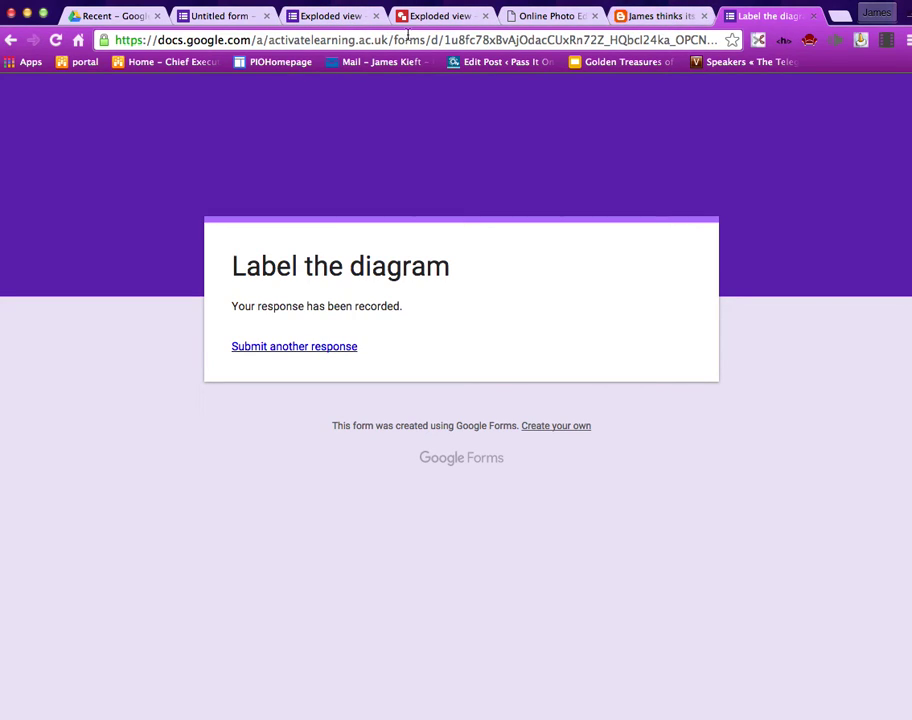
Close the Send dialog, review the single response individually, then switch to the Exploded view form.
{"action": "left_click", "coordinate": [222, 20]}
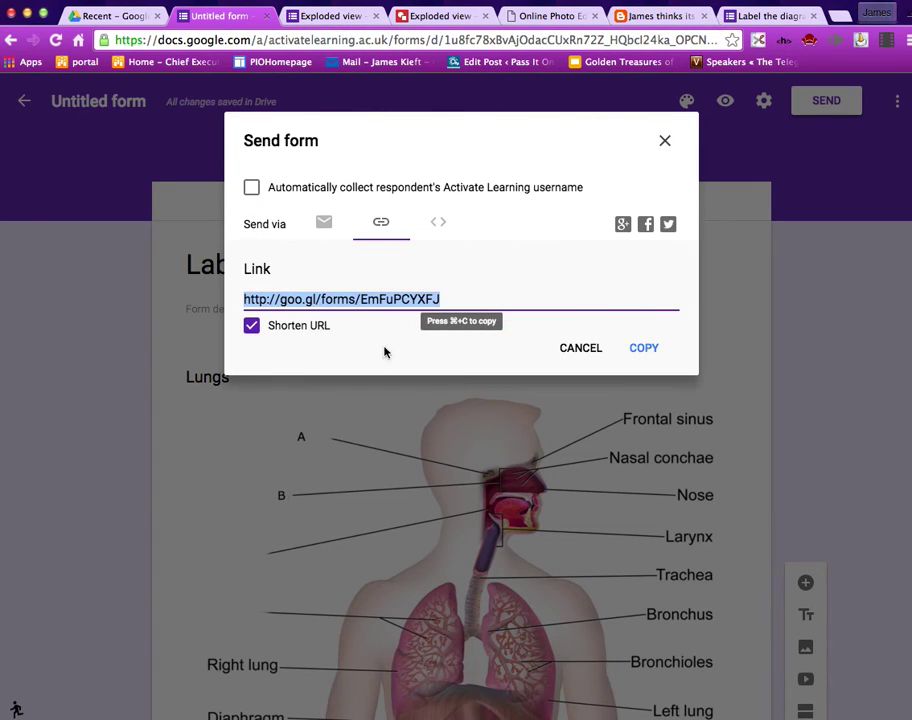
{"action": "left_click", "coordinate": [588, 350]}
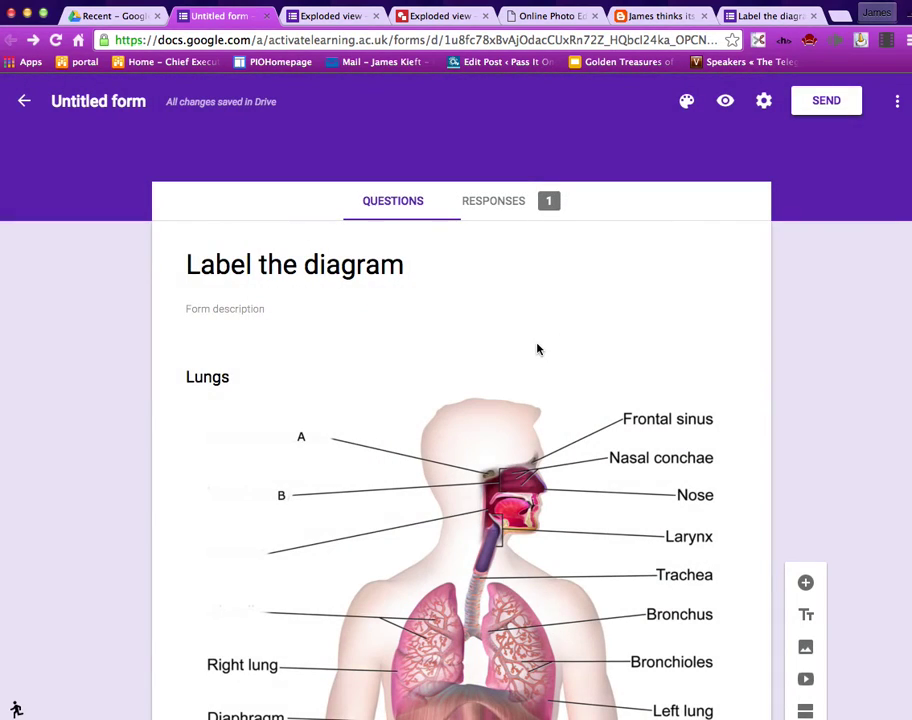
{"action": "left_click", "coordinate": [503, 207]}
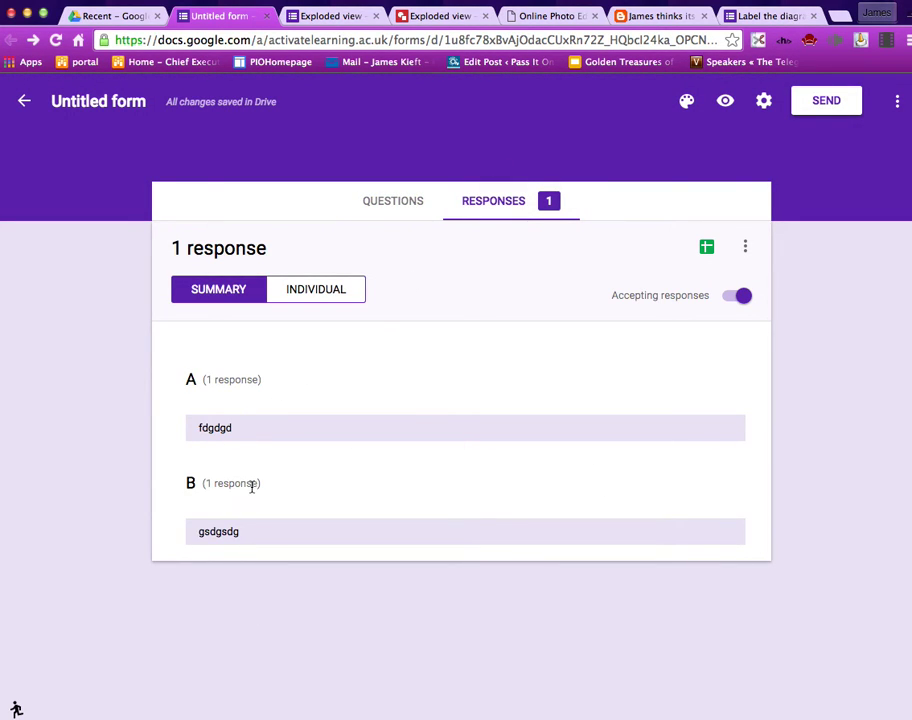
{"action": "left_click", "coordinate": [326, 293]}
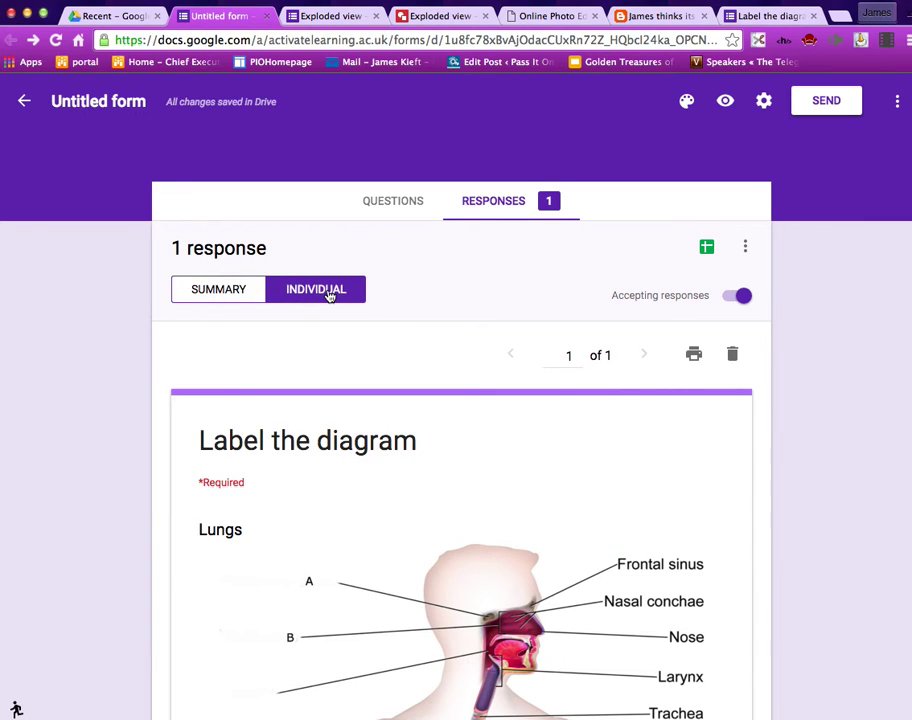
{"action": "scroll", "coordinate": [340, 385], "scroll_direction": "down", "scroll_amount": 5}
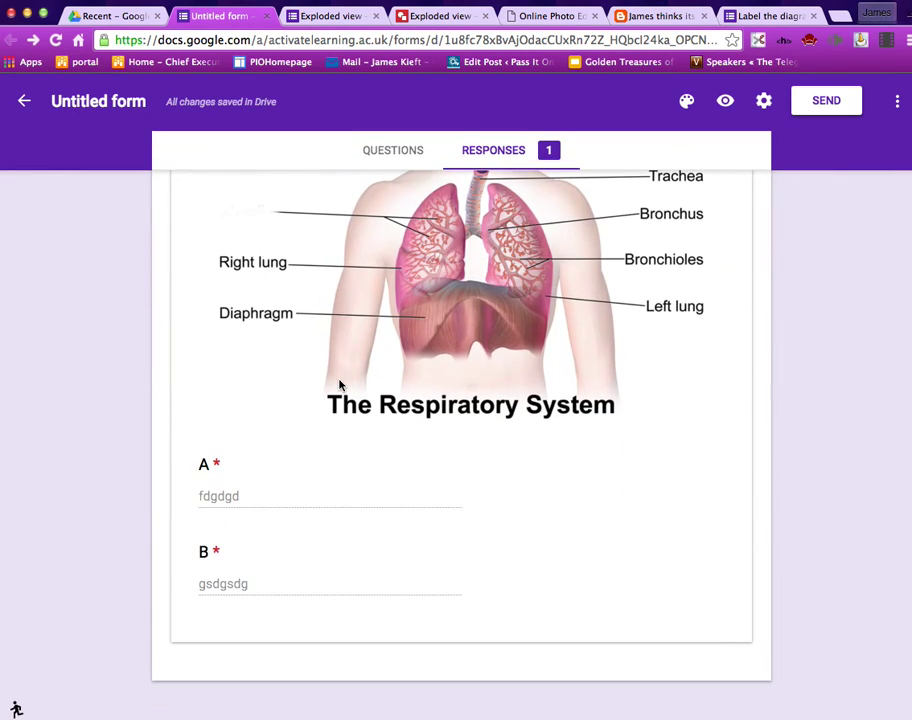
{"action": "scroll", "coordinate": [265, 433], "scroll_direction": "up", "scroll_amount": 5}
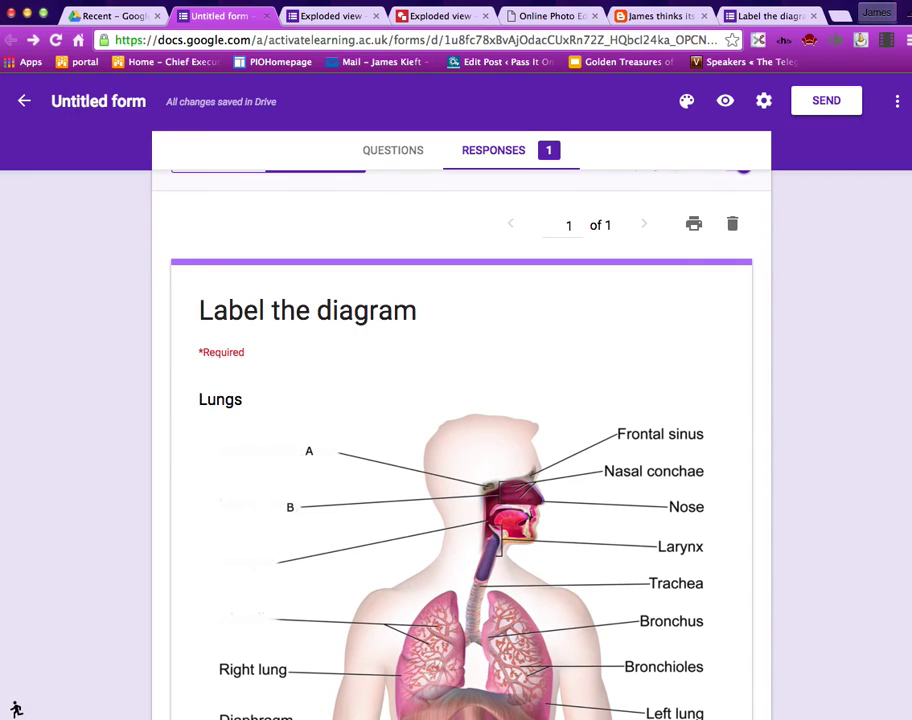
{"action": "left_click", "coordinate": [326, 18]}
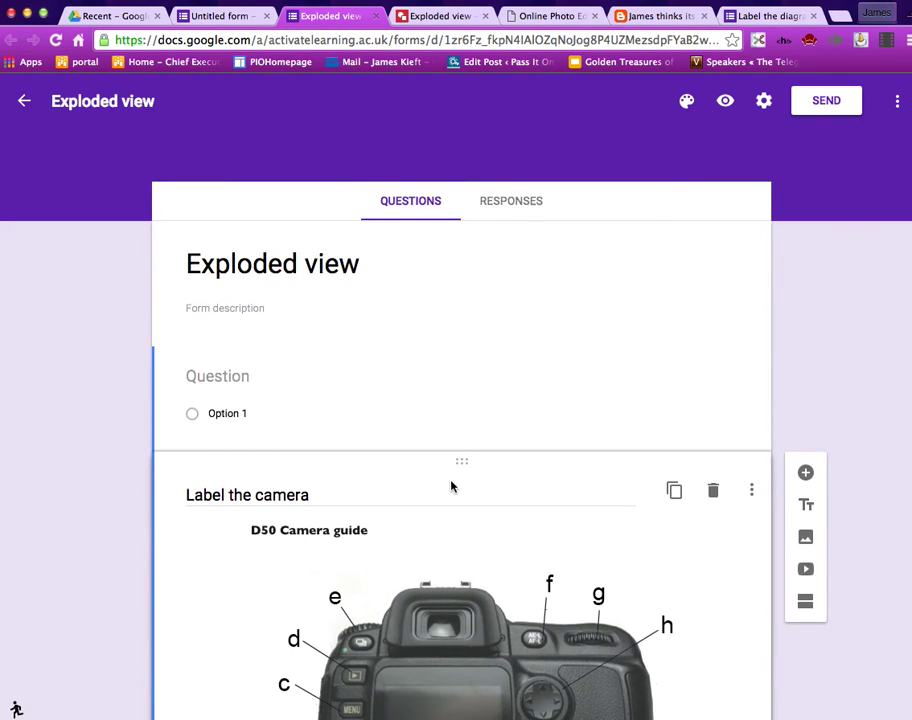
{"action": "scroll", "coordinate": [451, 486], "scroll_direction": "down", "scroll_amount": 3}
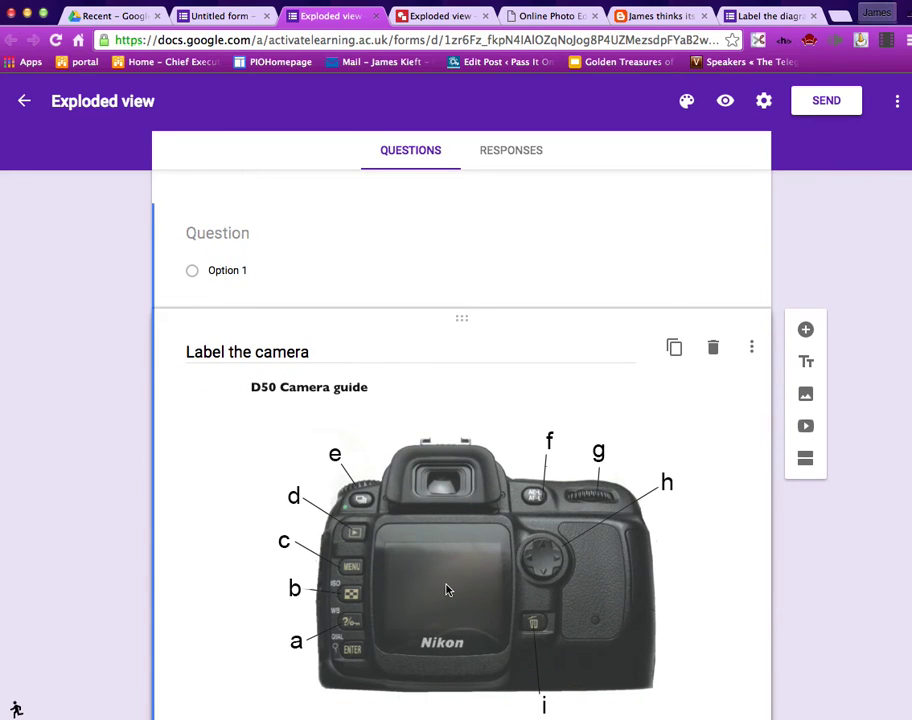
{"action": "scroll", "coordinate": [480, 541], "scroll_direction": "down", "scroll_amount": 2}
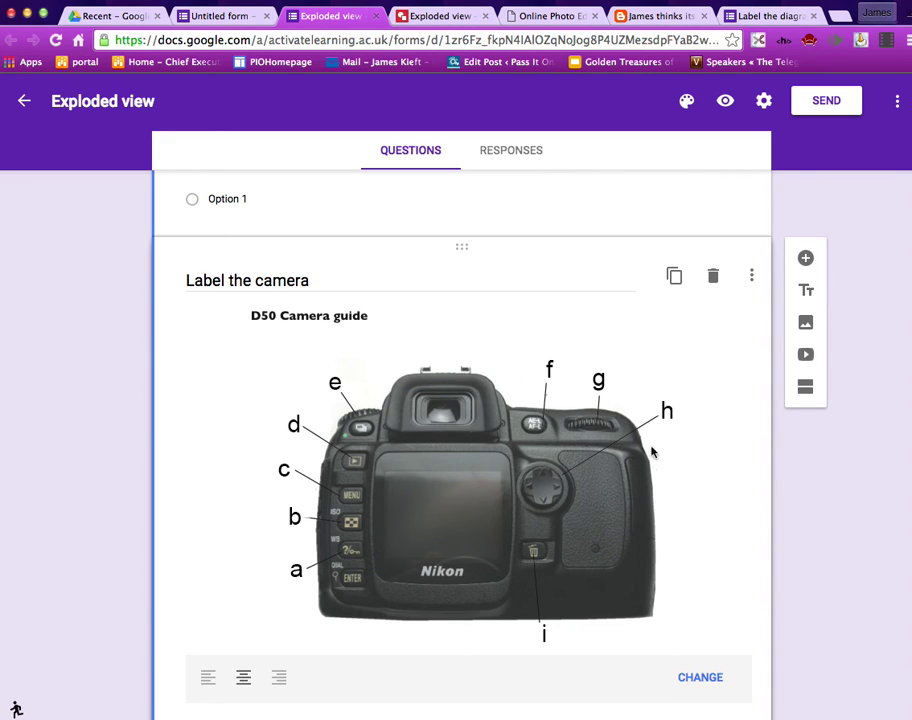
{"action": "scroll", "coordinate": [522, 525], "scroll_direction": "down", "scroll_amount": 6}
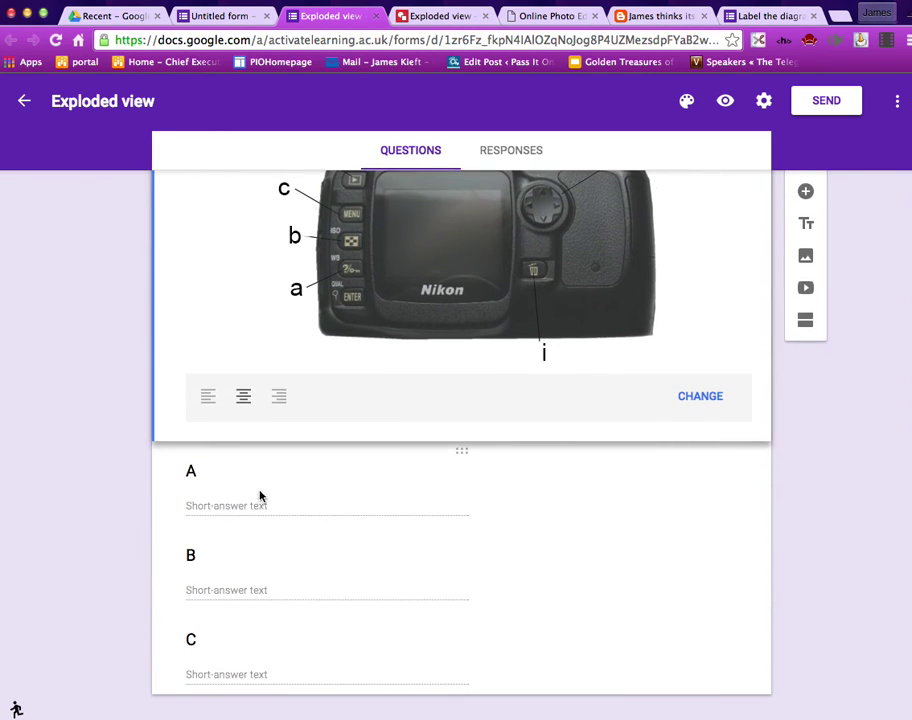
{"action": "scroll", "coordinate": [288, 633], "scroll_direction": "up", "scroll_amount": 4}
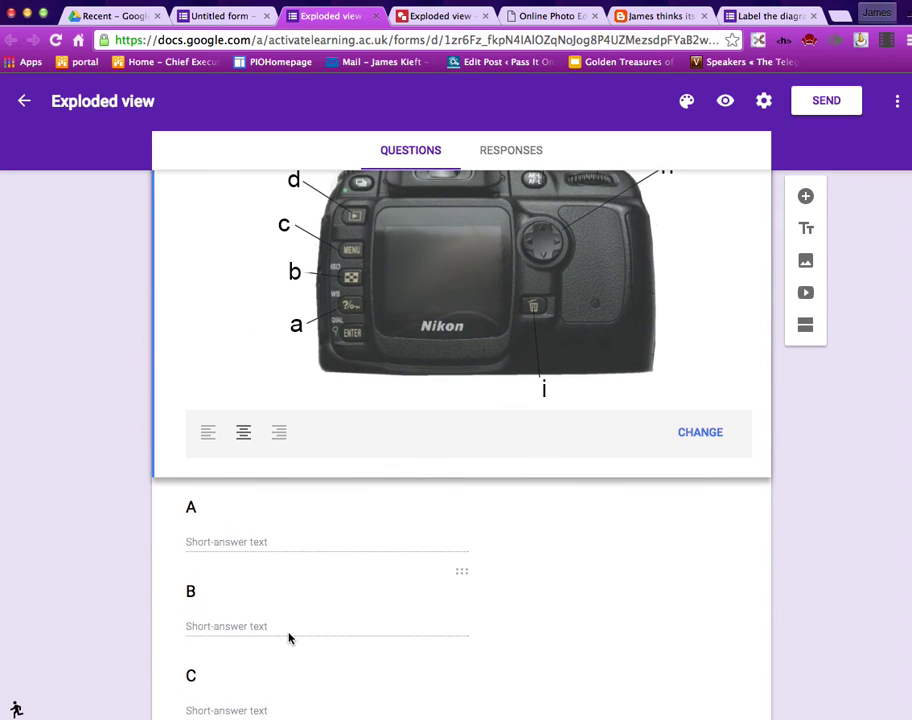
{"action": "scroll", "coordinate": [288, 633], "scroll_direction": "up", "scroll_amount": 2}
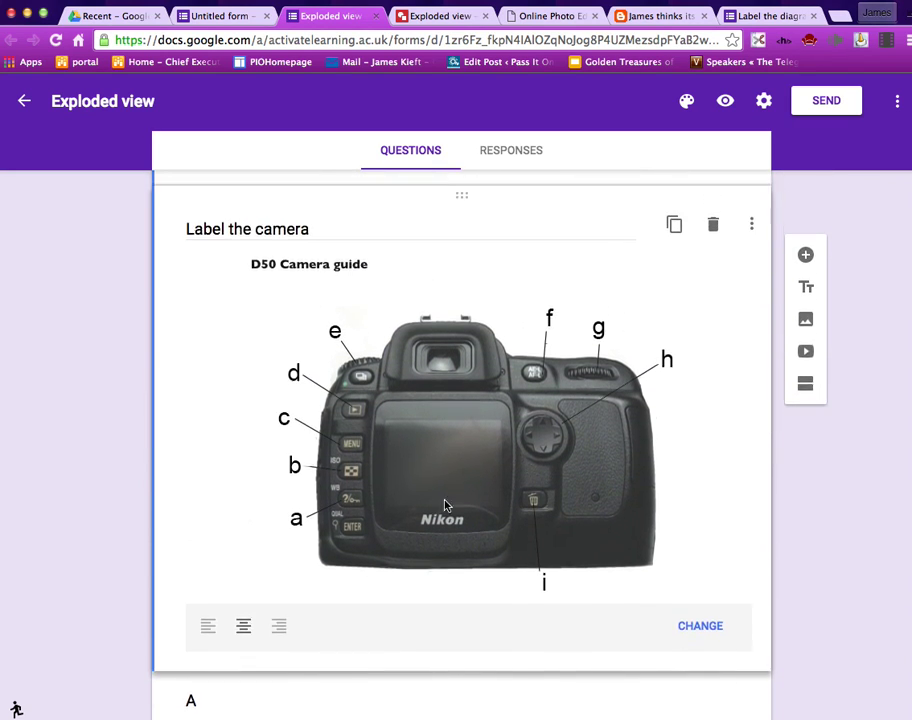